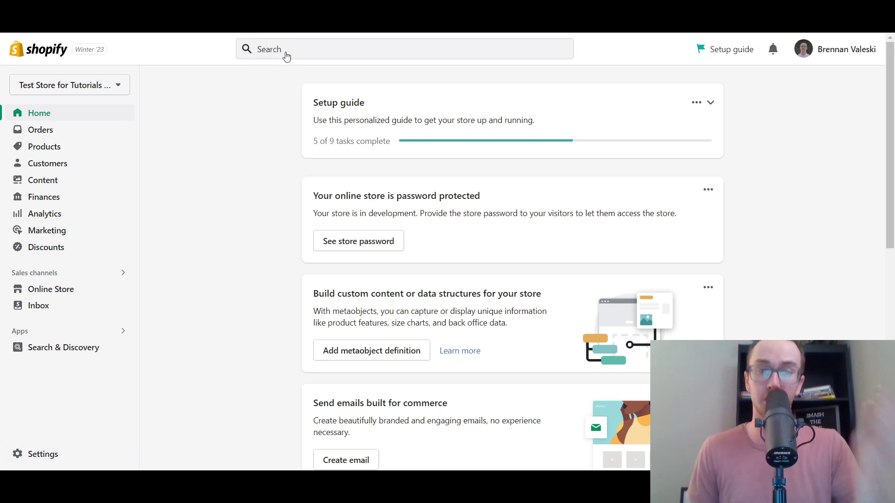
Go from Settings, via Store details, to the Notifications settings page
click(48, 453)
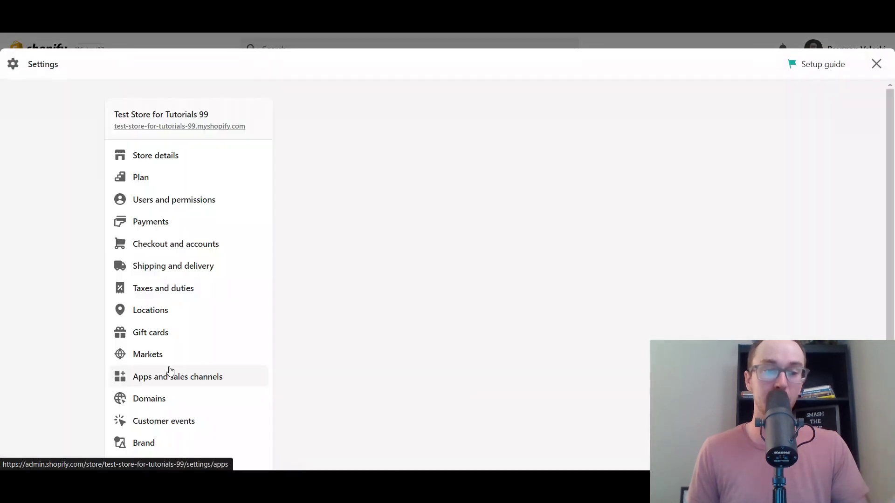
click(168, 165)
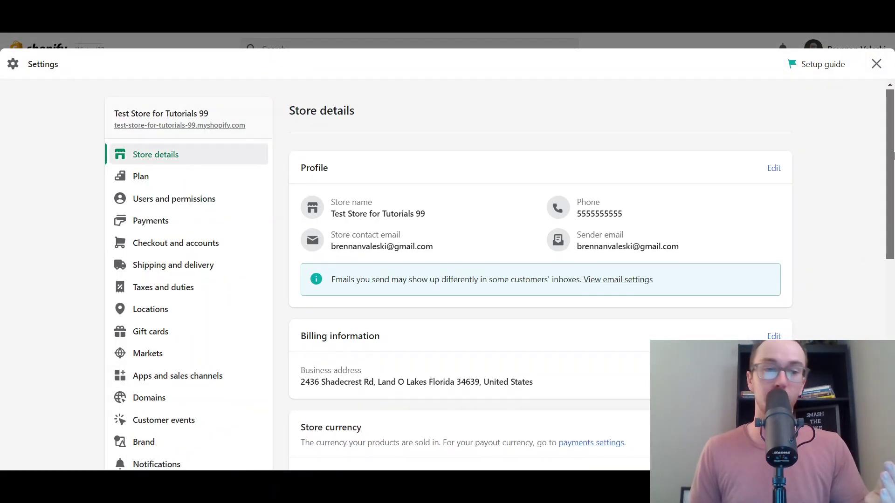
drag(889, 160, 888, 192)
scroll(873, 197, down, 1)
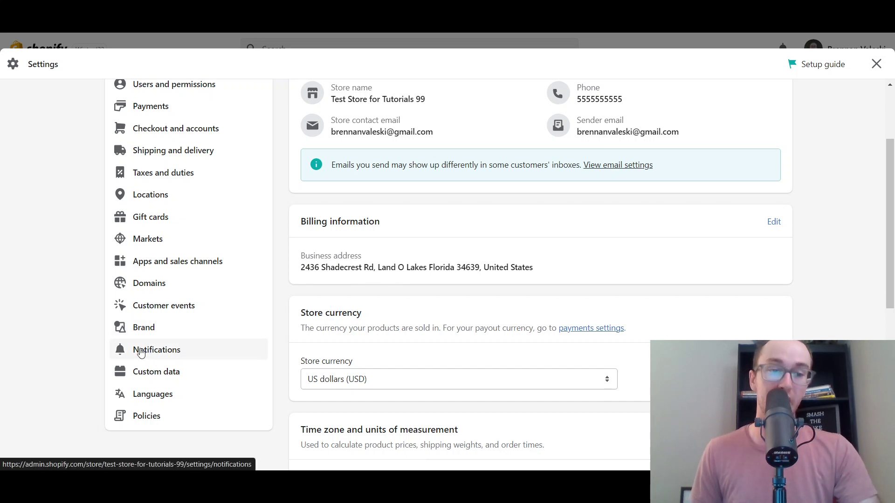
click(202, 352)
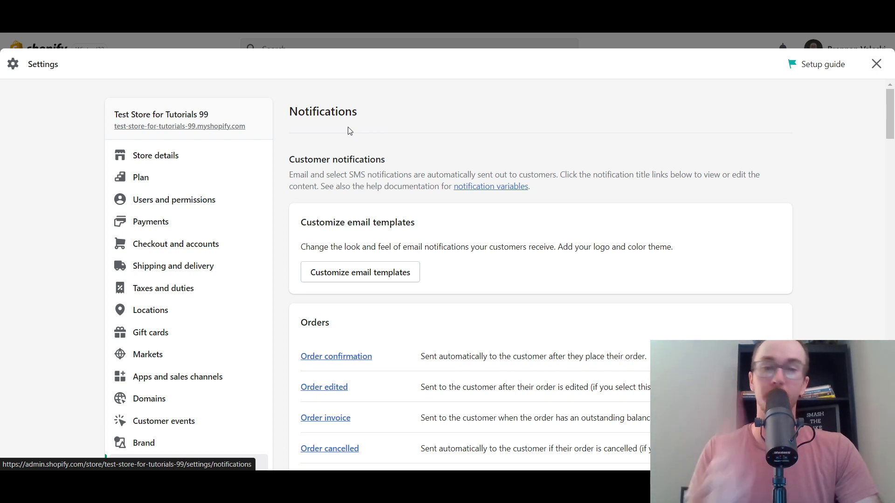
scroll(394, 171, down, 1)
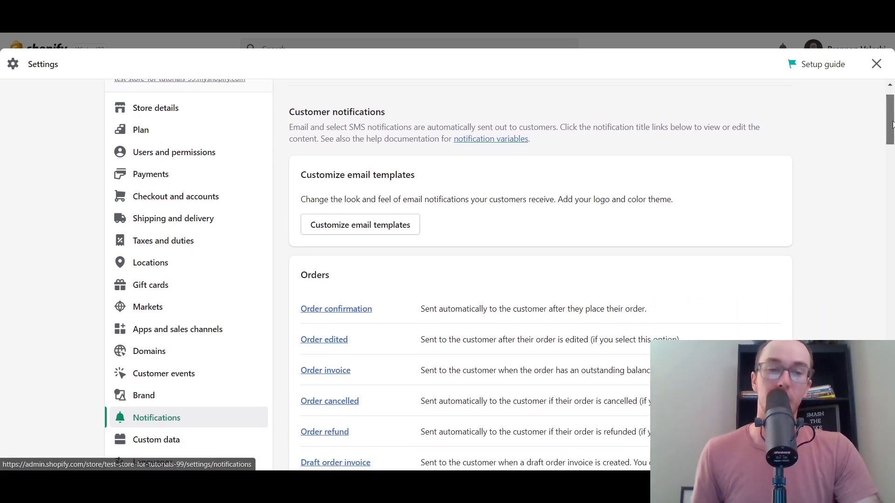
scroll(477, 216, up, 1)
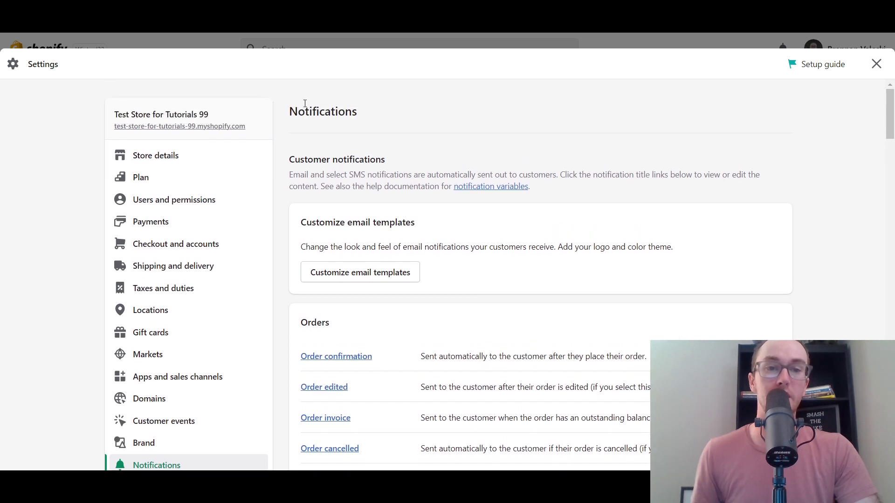
scroll(351, 201, down, 1)
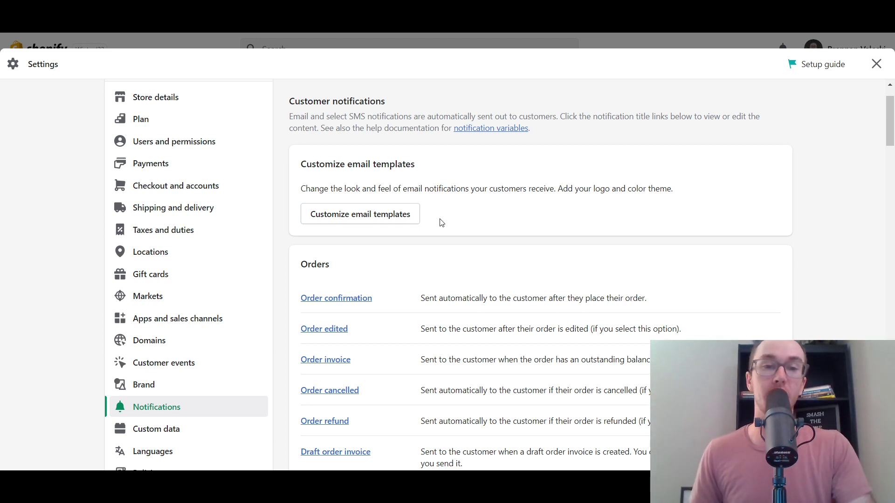
drag(890, 126, 890, 149)
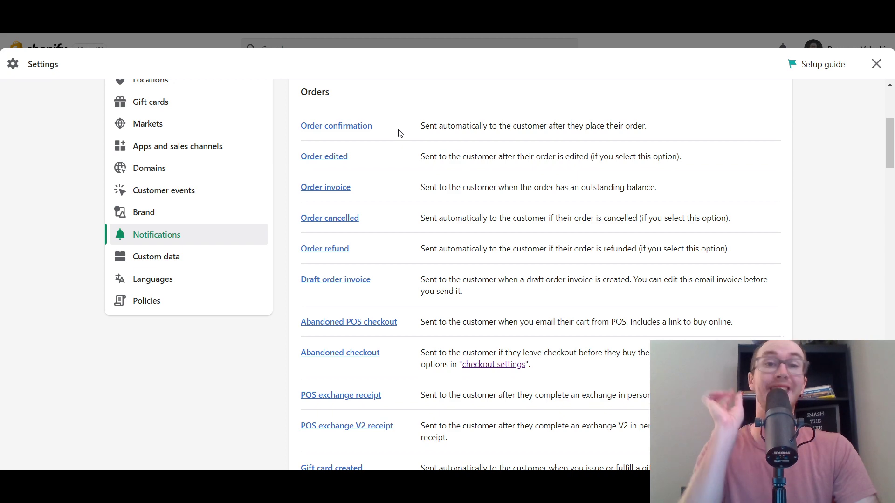
scroll(373, 182, up, 4)
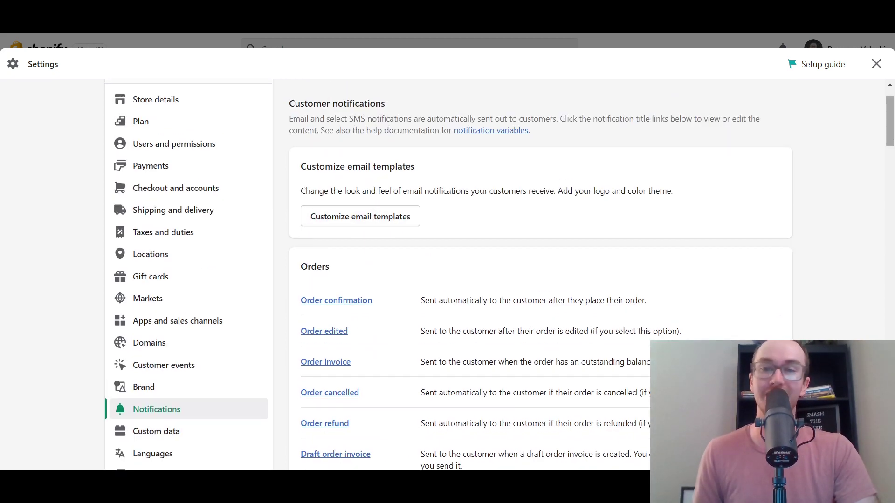
scroll(498, 150, down, 4)
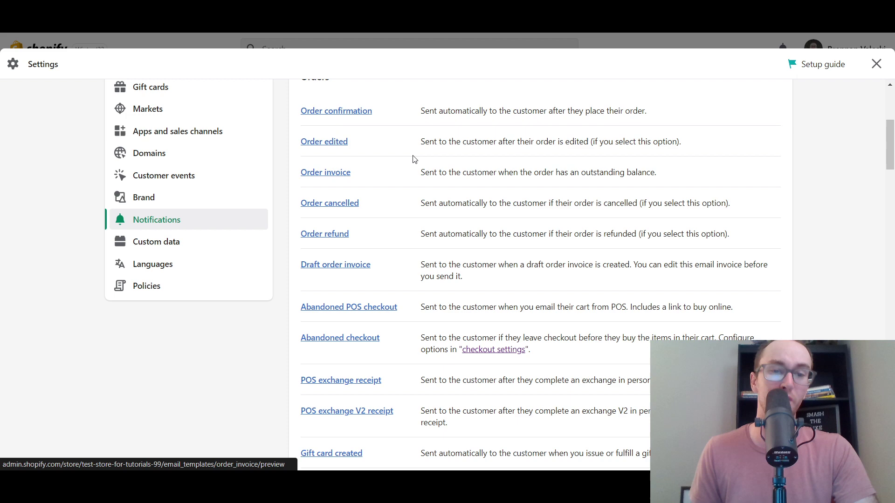
scroll(415, 159, down, 6)
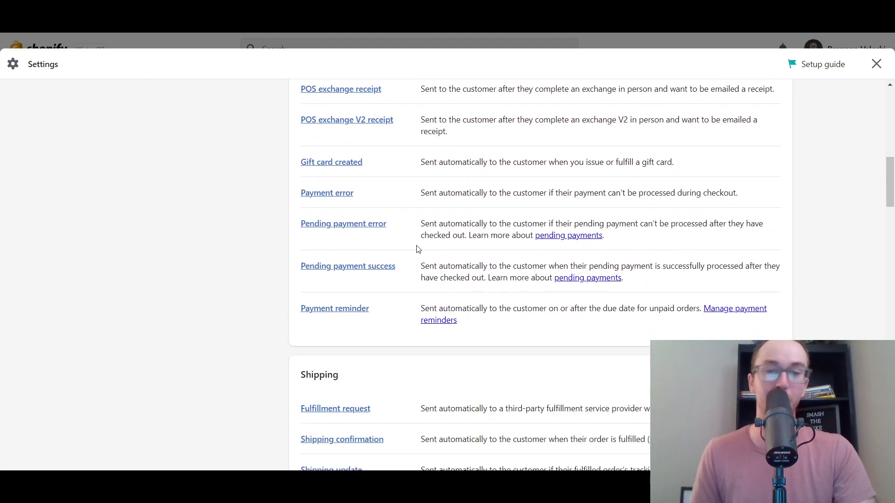
scroll(425, 250, down, 3)
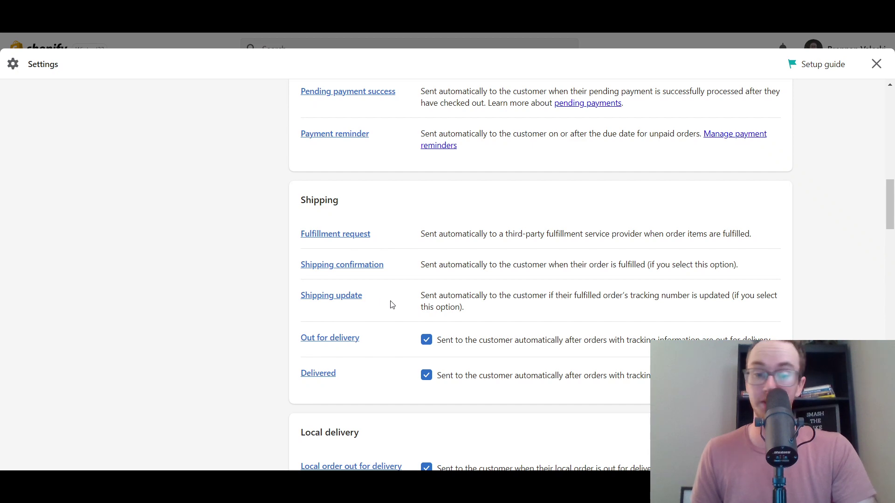
scroll(394, 317, down, 4)
scroll(385, 328, down, 11)
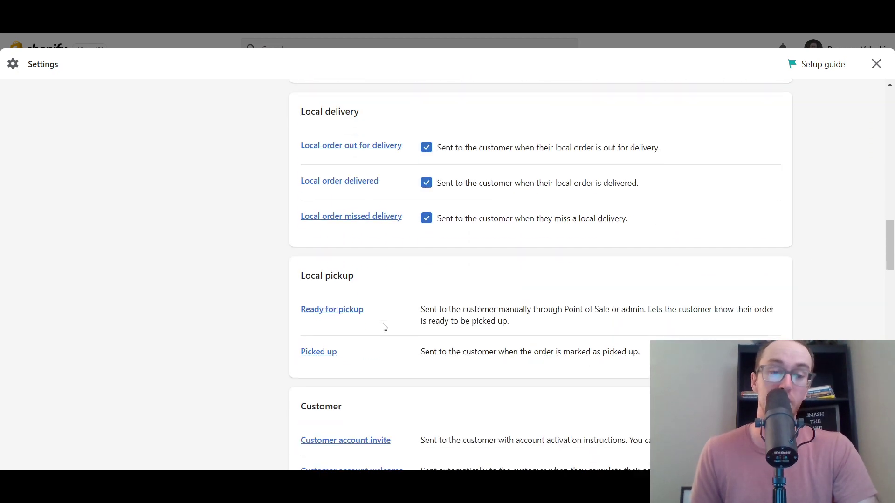
scroll(378, 375, down, 3)
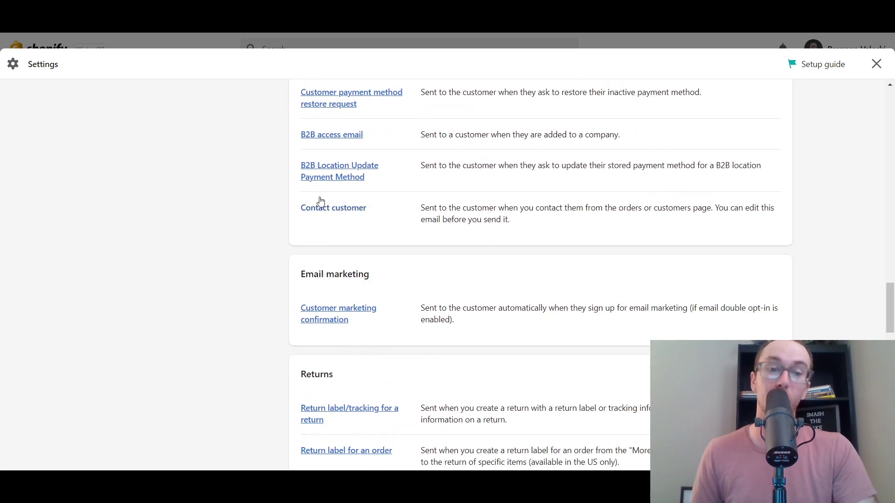
scroll(383, 356, up, 4)
scroll(383, 355, up, 1)
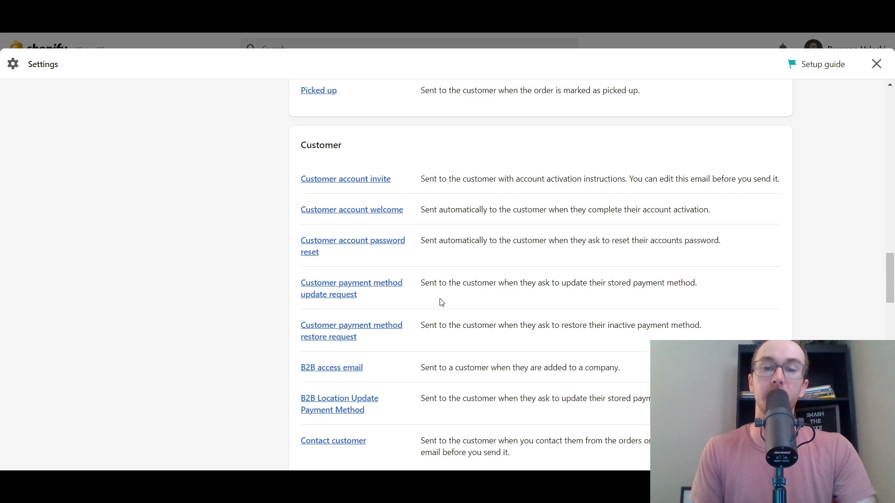
scroll(441, 307, down, 7)
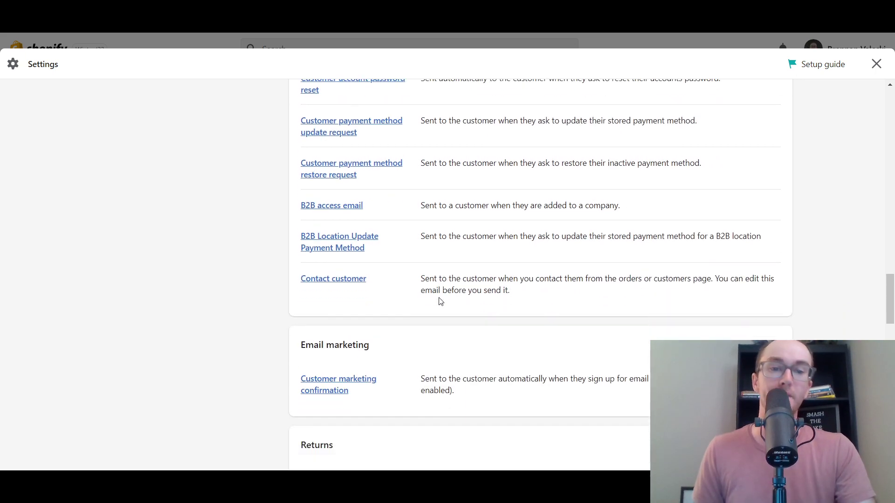
scroll(440, 297, down, 6)
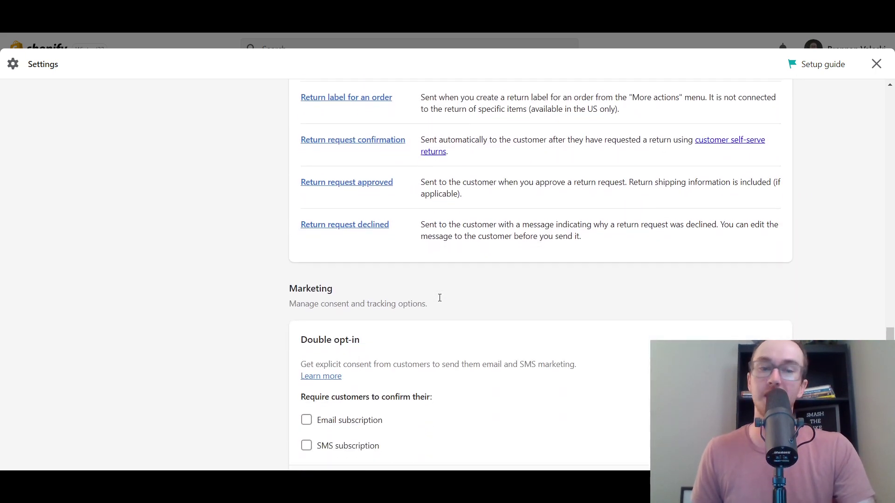
scroll(245, 265, down, 10)
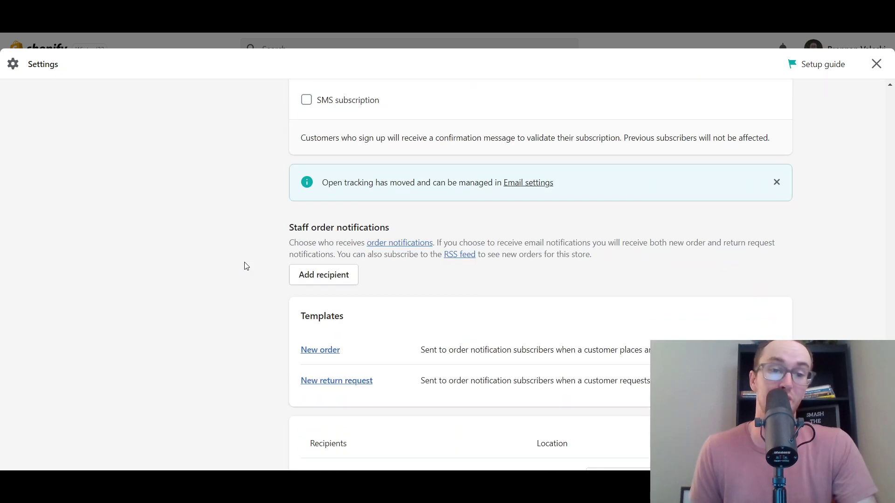
scroll(246, 265, up, 15)
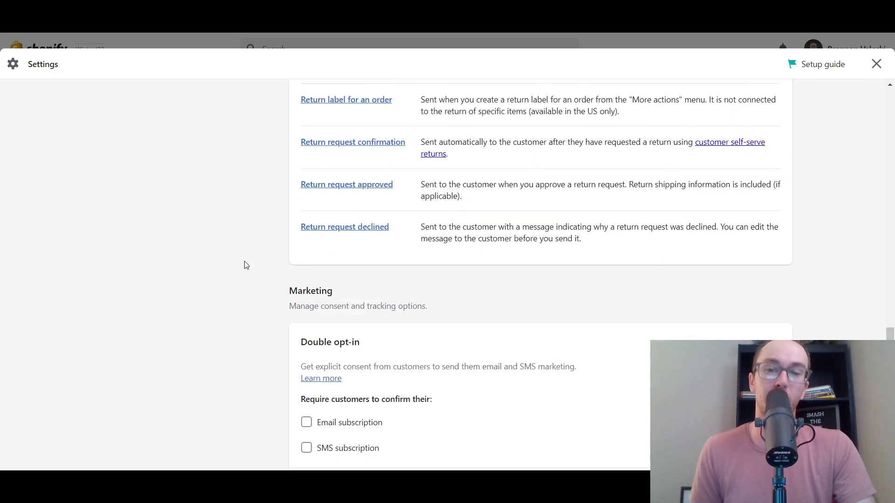
scroll(248, 264, up, 15)
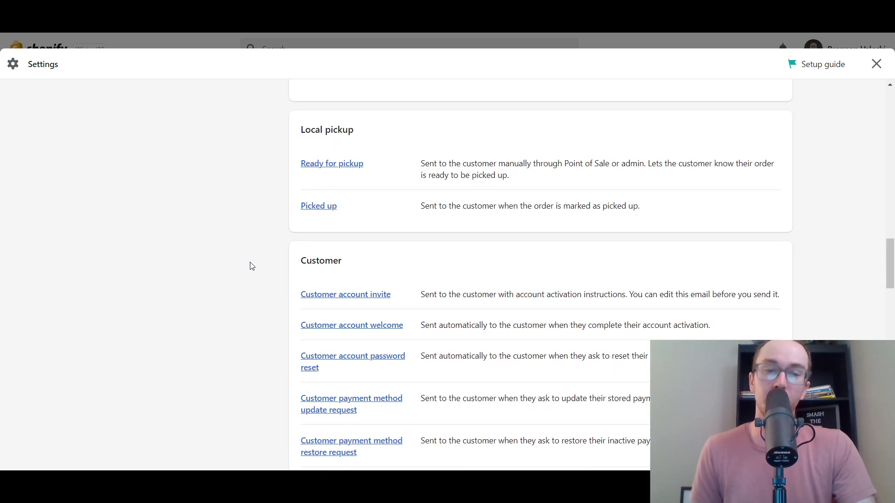
scroll(255, 271, up, 10)
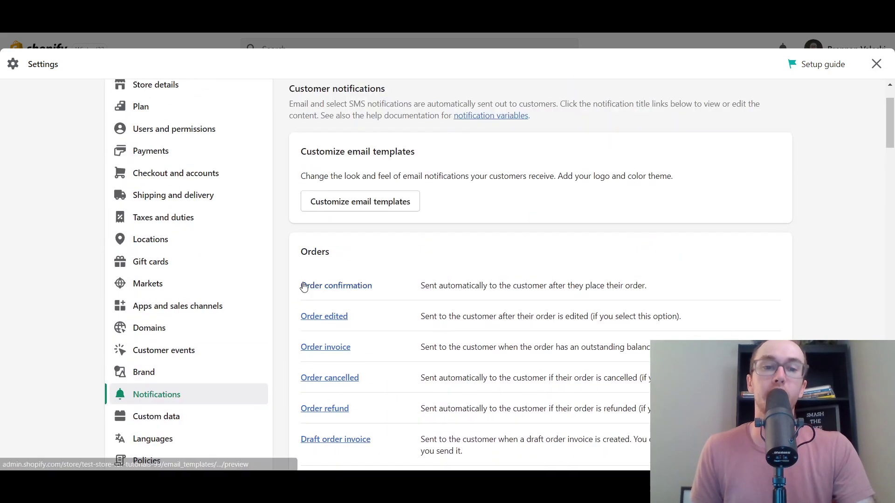
Open Order confirmation, check its SMS version, then return to the email preview
click(354, 291)
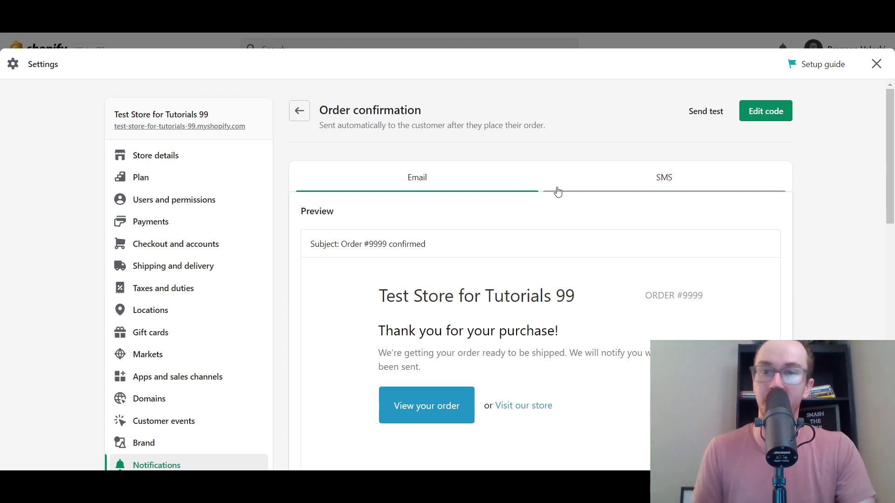
drag(885, 152, 881, 121)
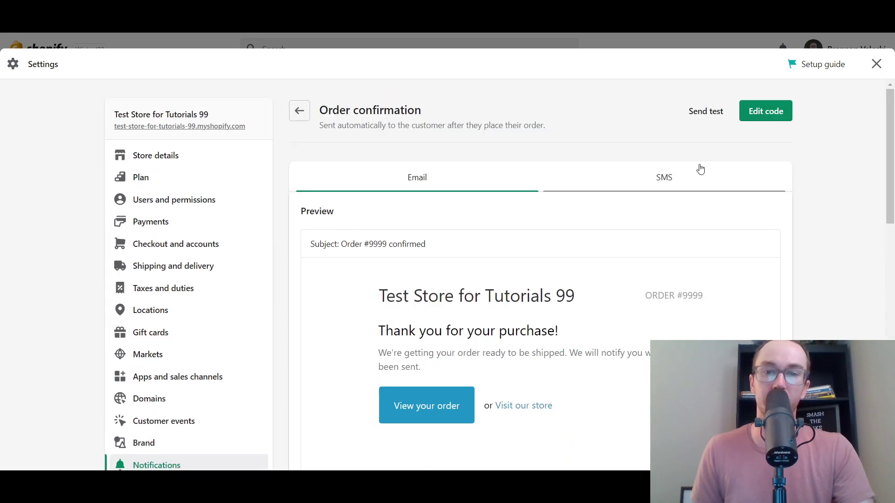
click(627, 189)
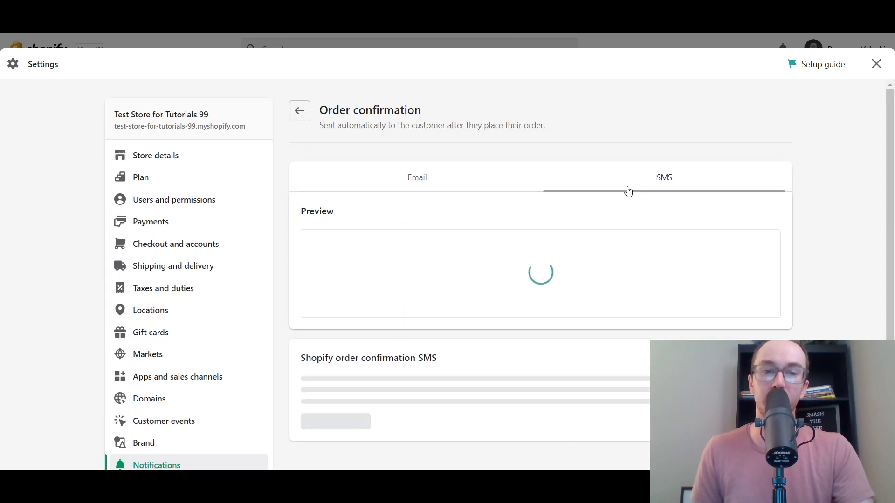
click(444, 177)
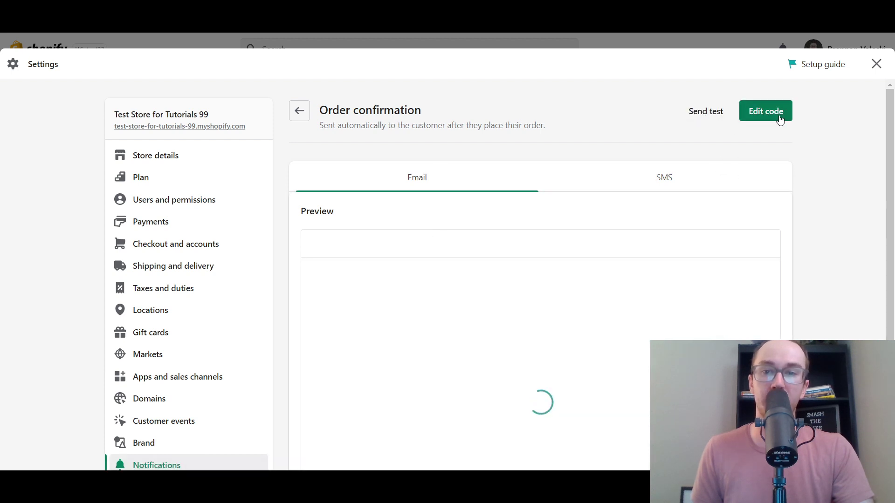
Open the Order confirmation email's code editor and scroll through the template code
click(772, 114)
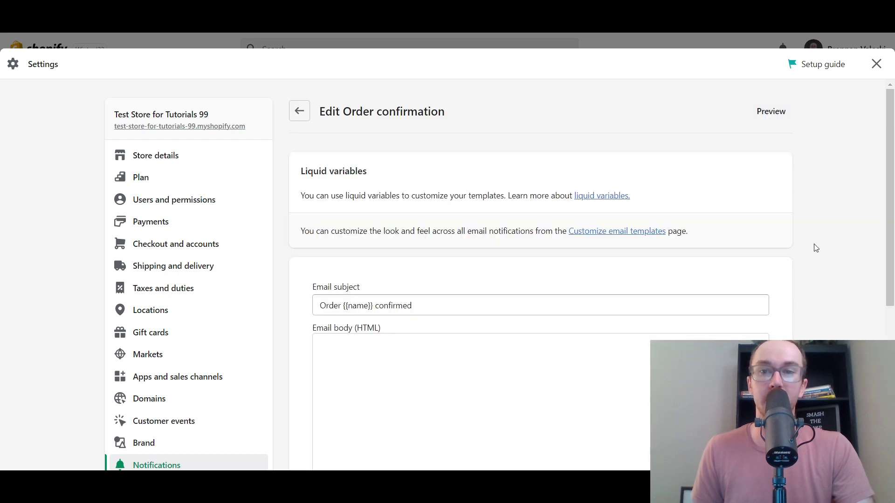
scroll(816, 248, down, 3)
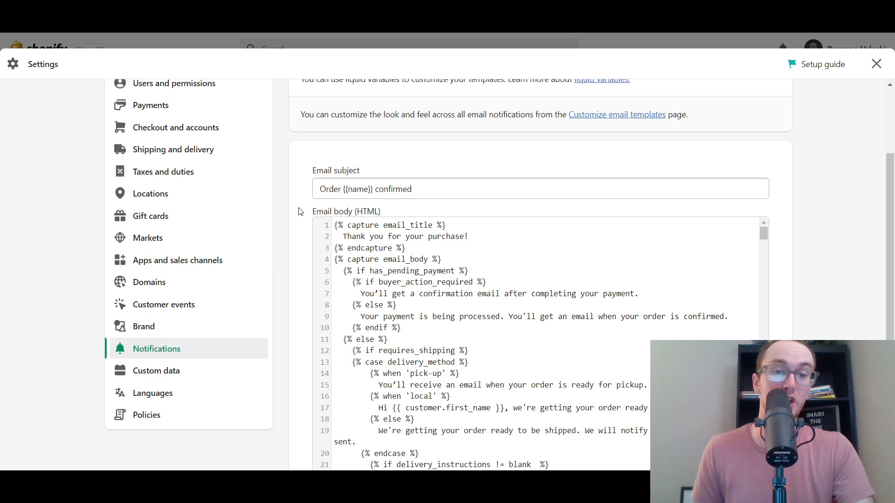
scroll(292, 234, down, 3)
scroll(533, 298, down, 5)
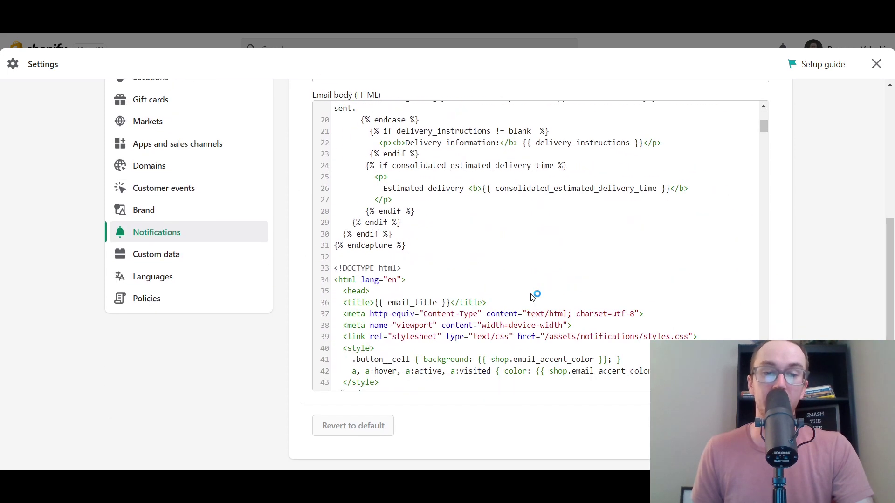
scroll(532, 298, down, 8)
scroll(533, 313, up, 10)
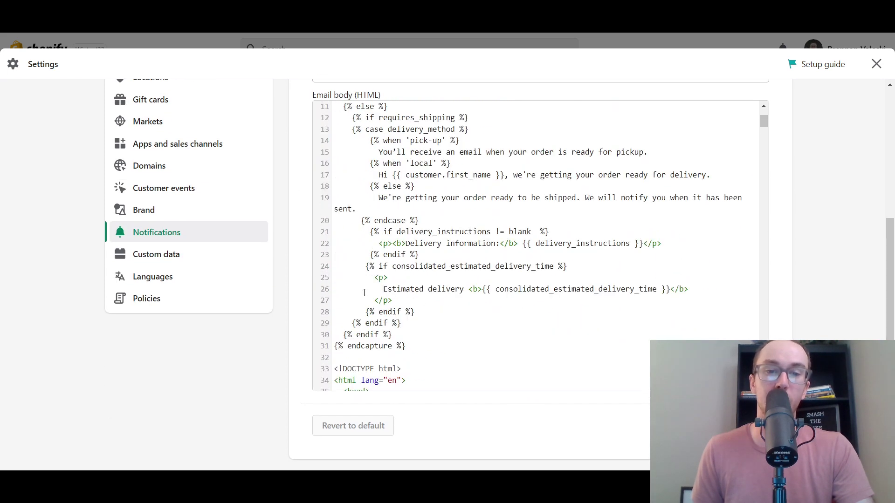
scroll(308, 272, up, 3)
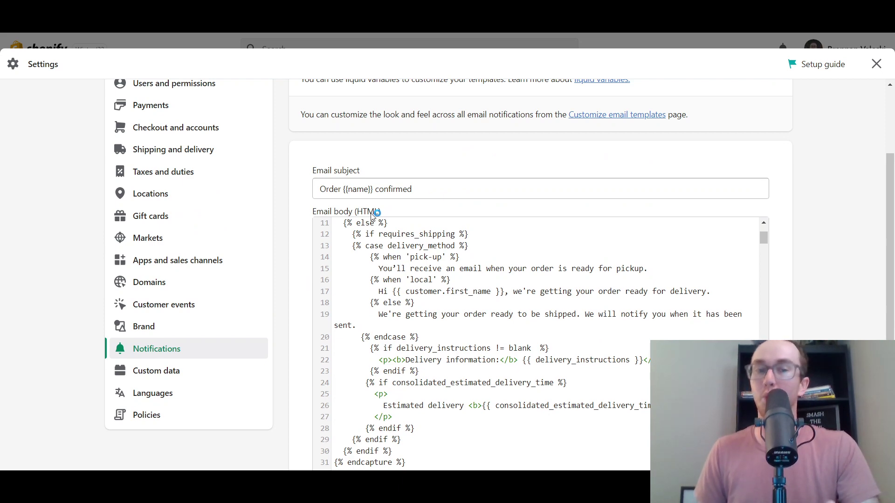
scroll(439, 360, up, 5)
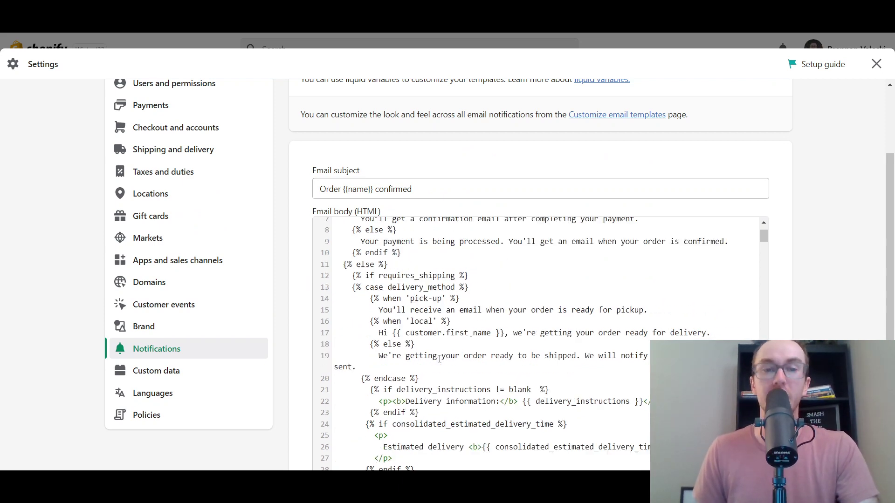
scroll(797, 287, up, 3)
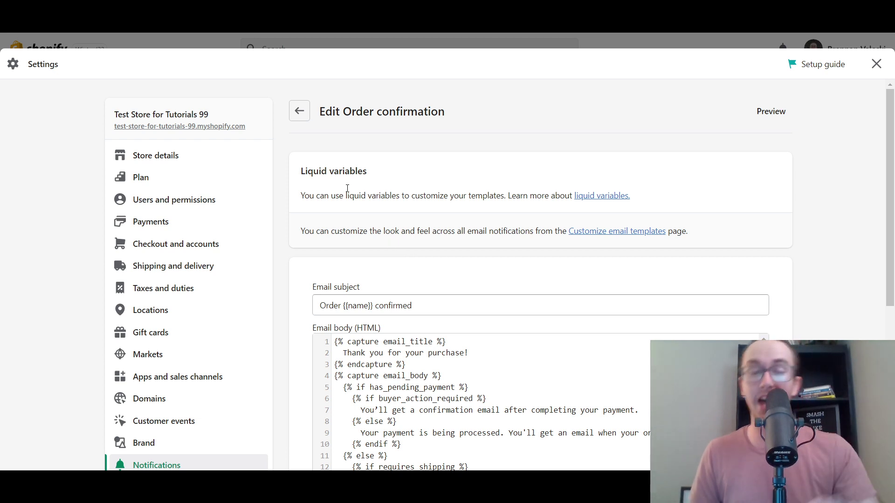
Go back to Notifications and open the Customize email templates page
click(303, 119)
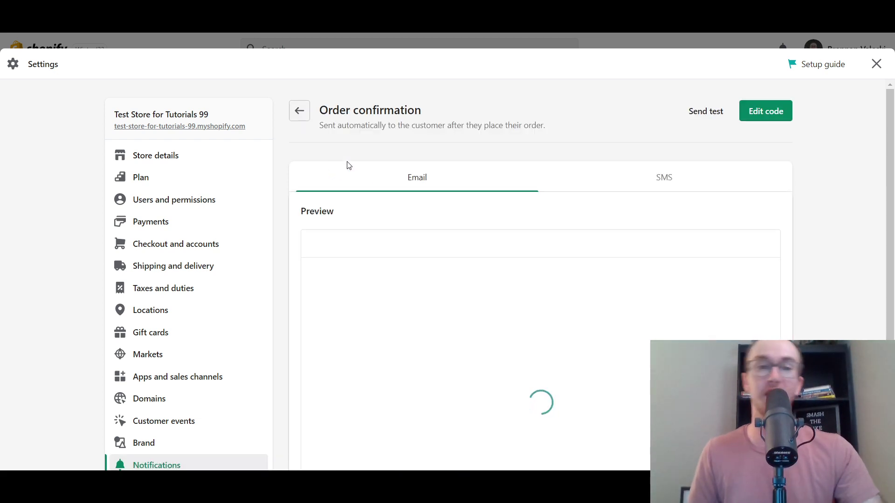
click(304, 118)
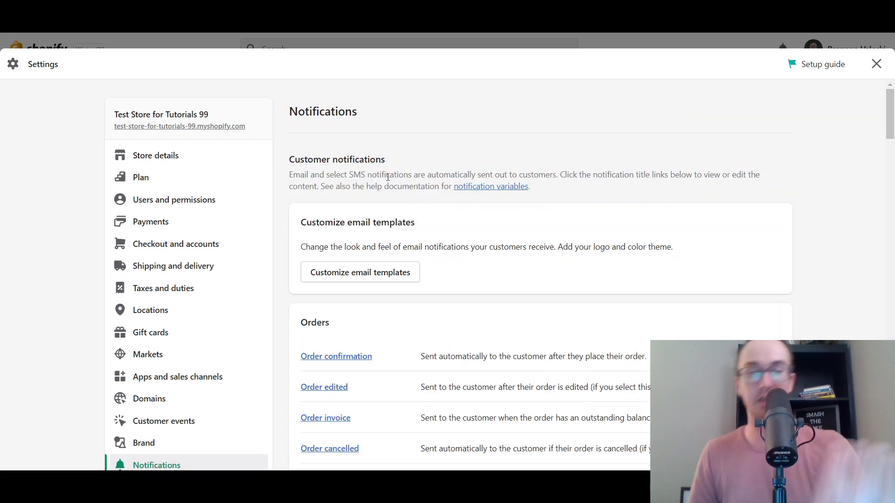
click(346, 281)
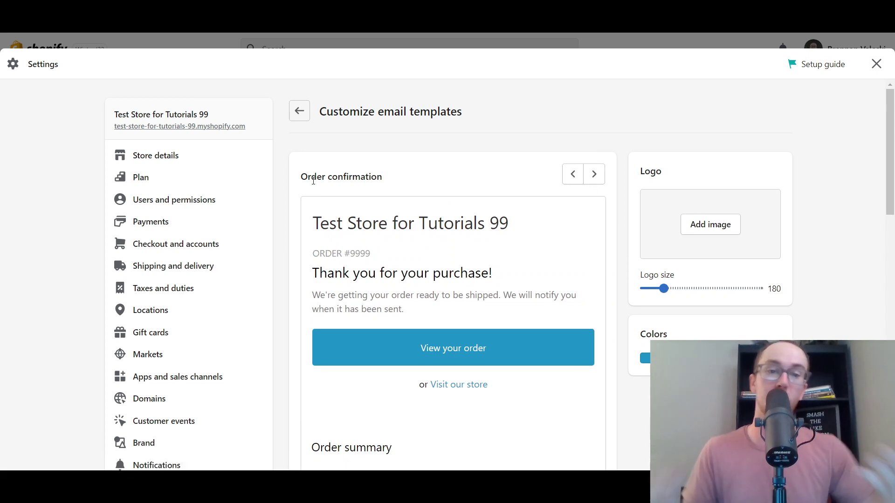
click(593, 176)
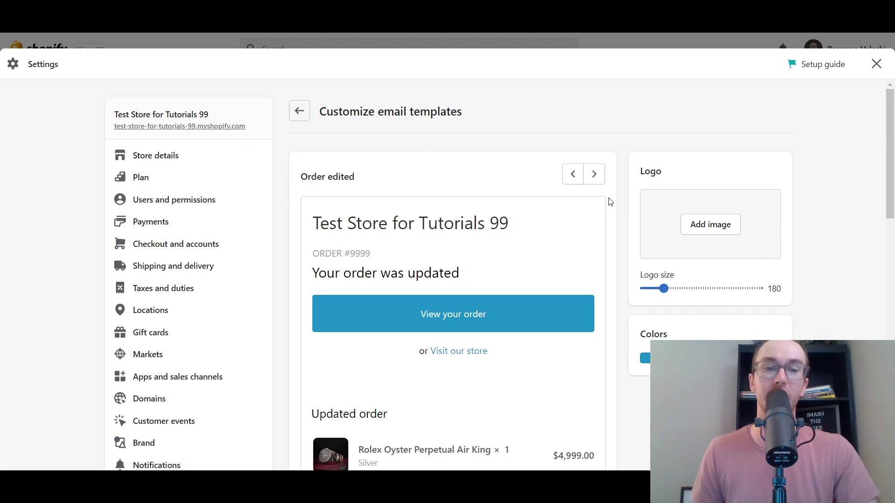
scroll(617, 204, down, 5)
scroll(626, 229, up, 6)
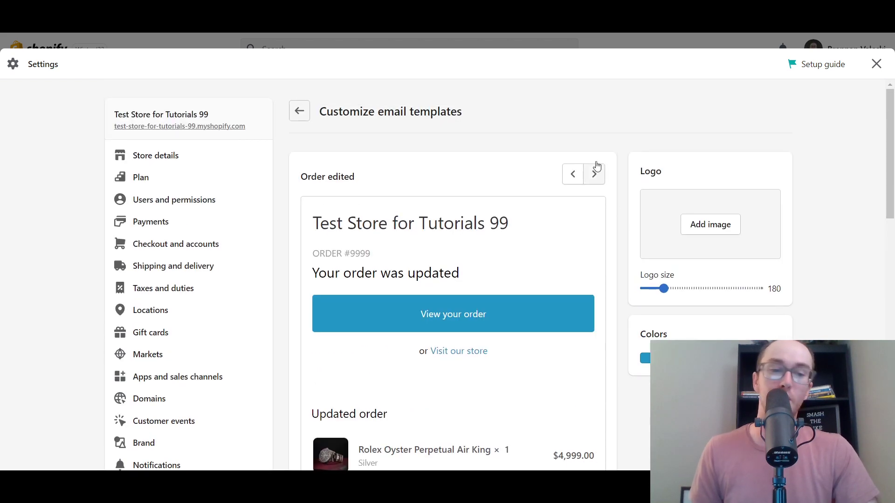
click(595, 175)
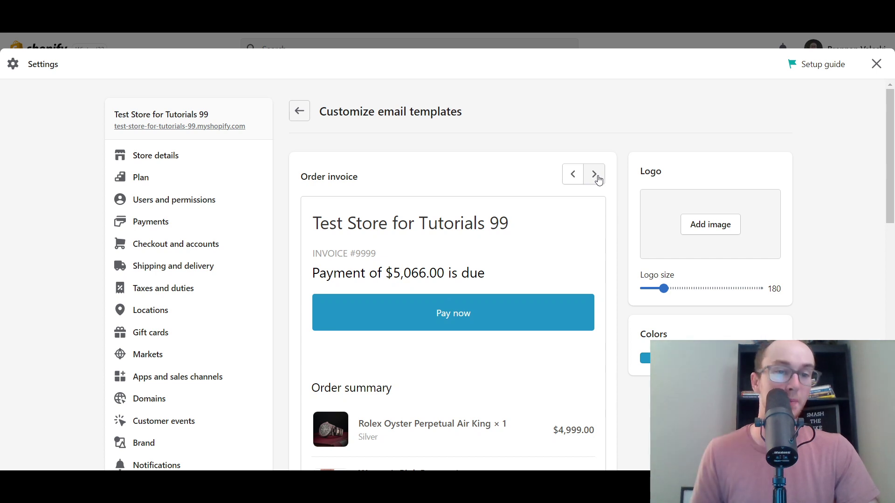
click(573, 174)
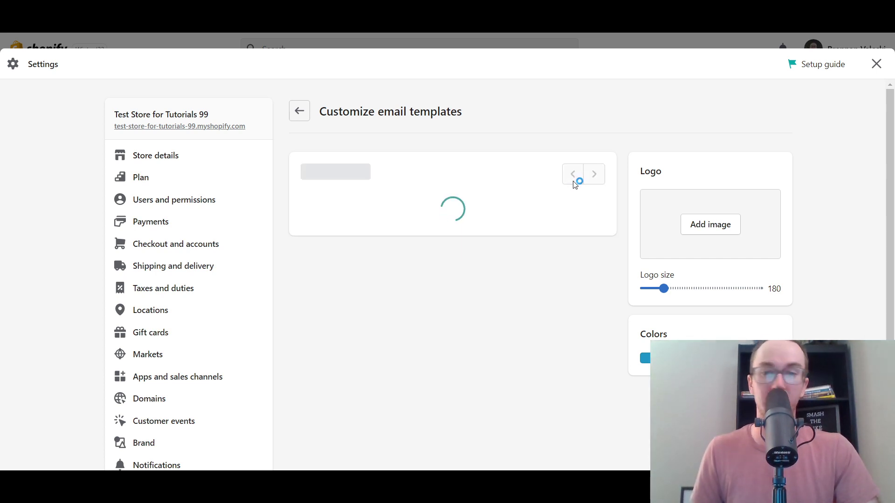
click(574, 175)
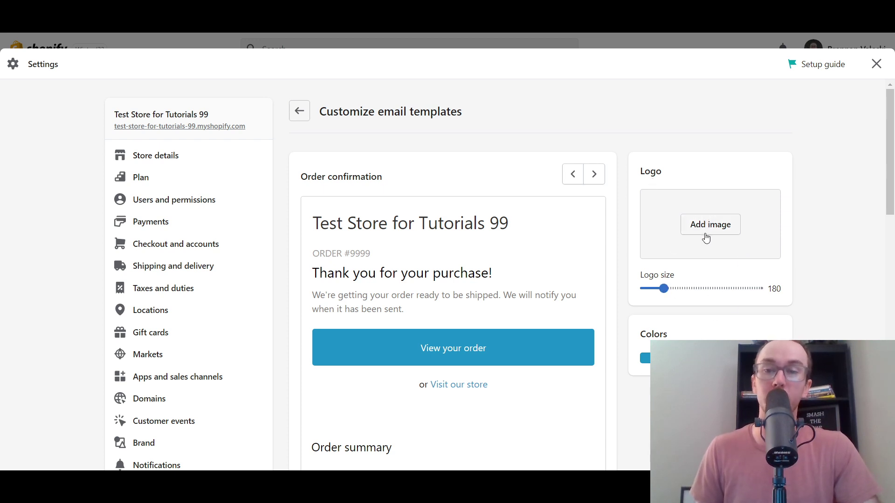
Add the sh PNG image as the email template logo
click(698, 200)
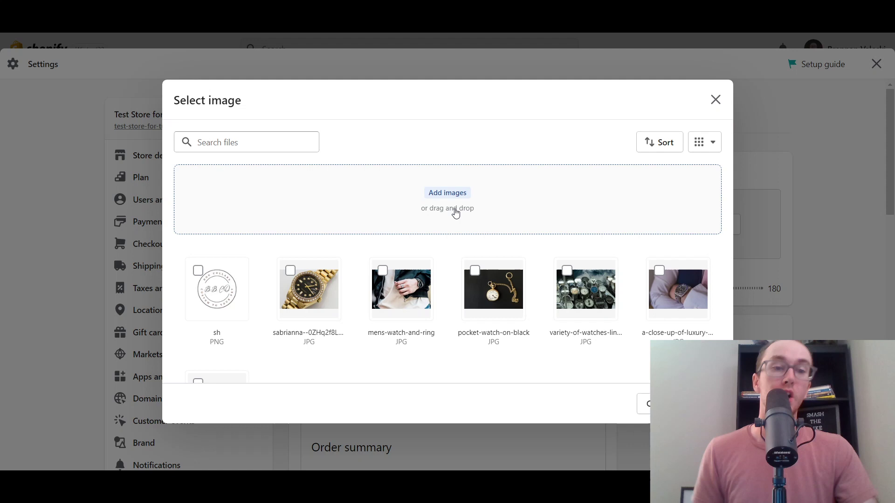
scroll(336, 308, down, 2)
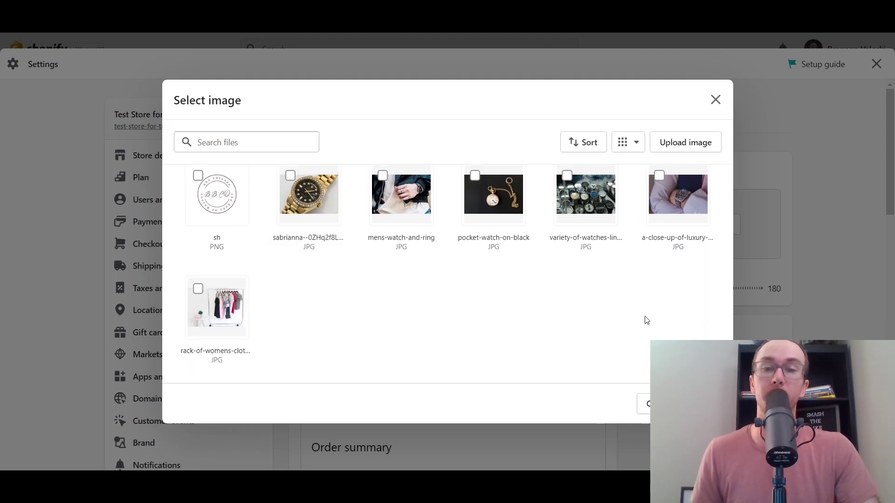
scroll(219, 298, up, 2)
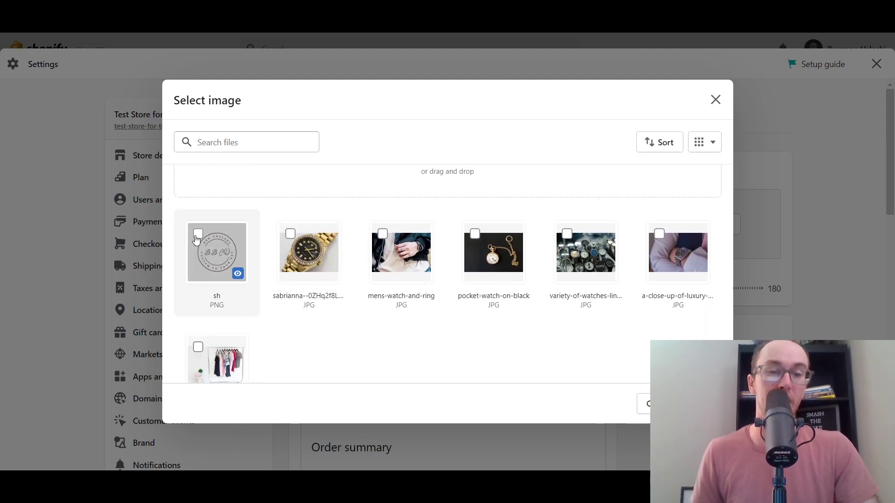
click(202, 260)
click(699, 404)
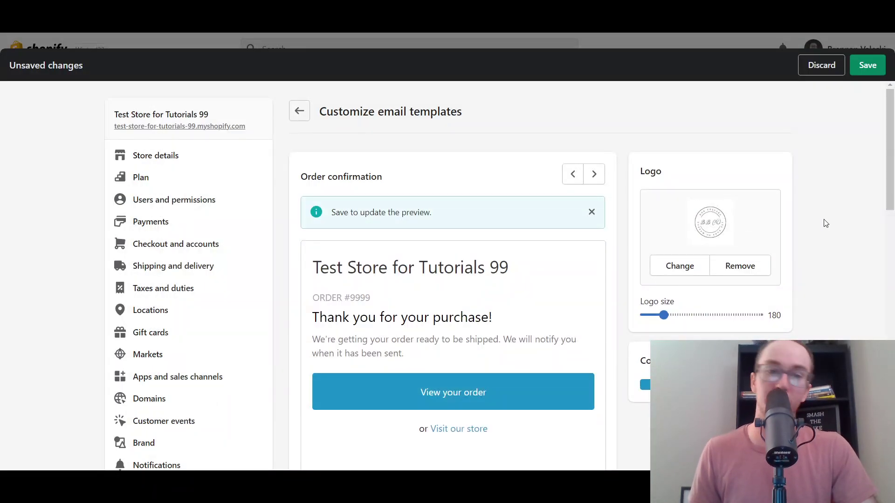
Enlarge the logo size from 180 to 425 and check the preview
scroll(822, 222, down, 1)
scroll(825, 224, up, 1)
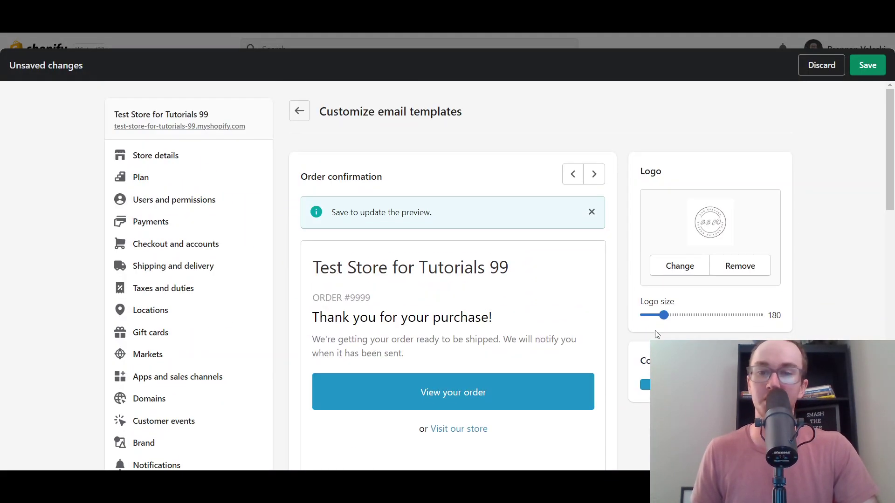
drag(663, 316, 689, 316)
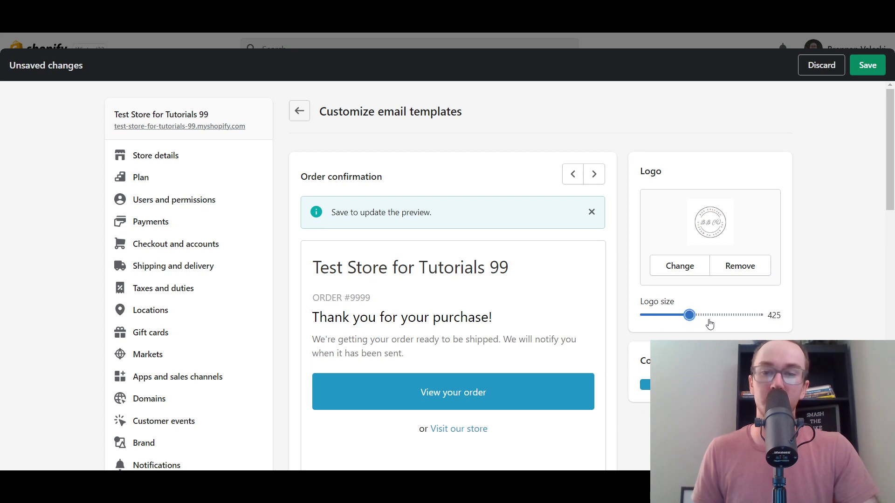
scroll(814, 303, down, 1)
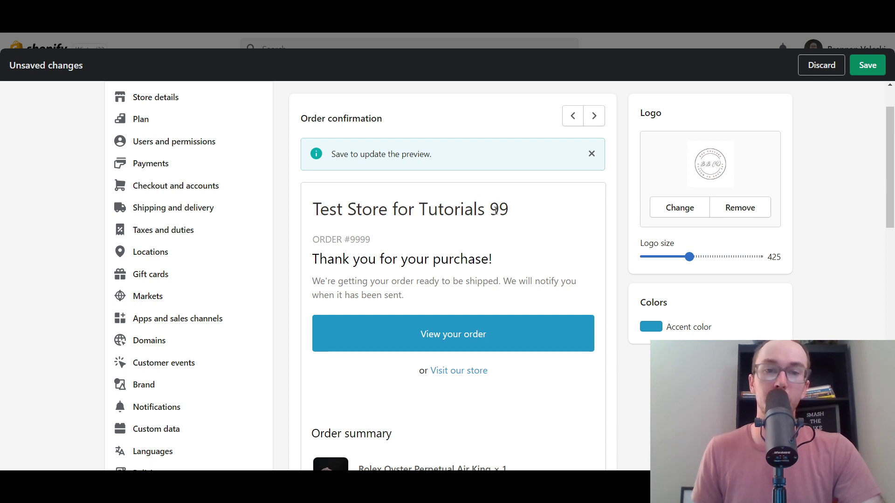
drag(312, 213, 502, 209)
click(621, 223)
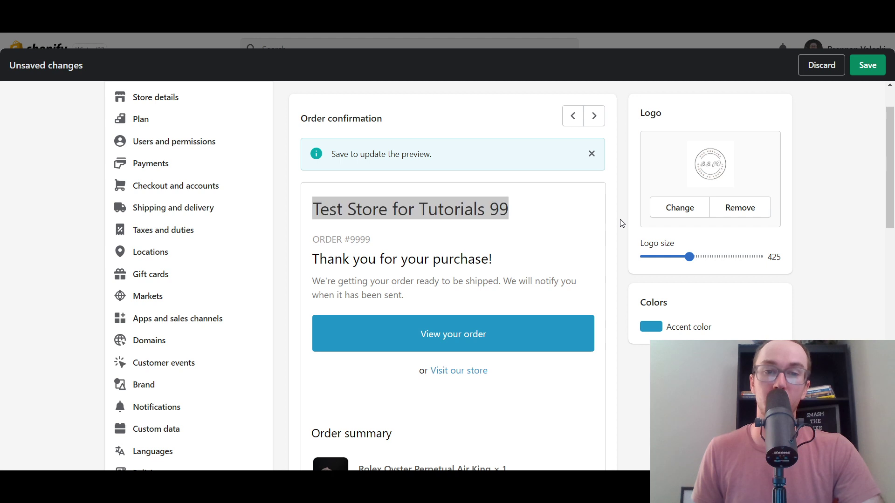
click(444, 226)
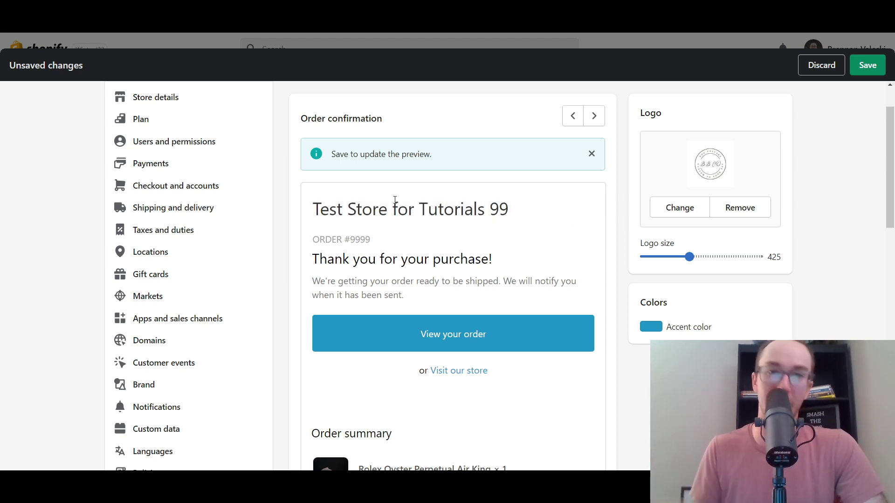
scroll(619, 276, down, 4)
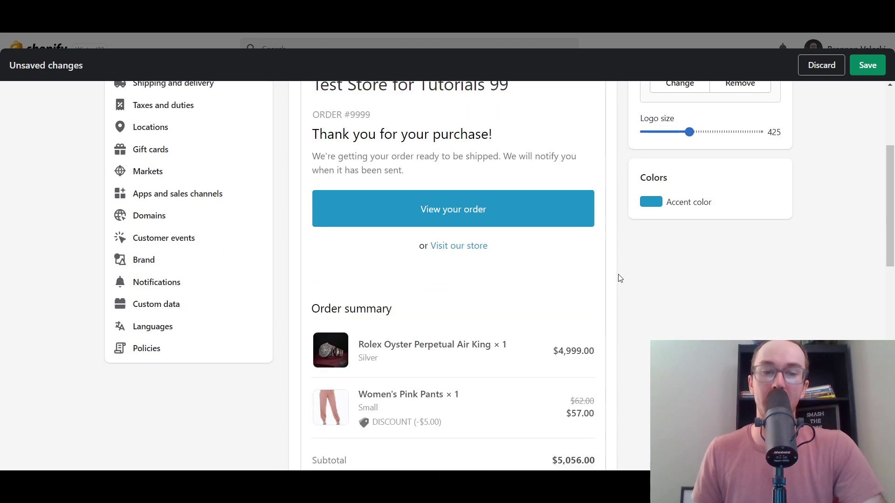
scroll(619, 276, up, 5)
Save the logo at size 425, then shrink it to 75 and save
click(867, 65)
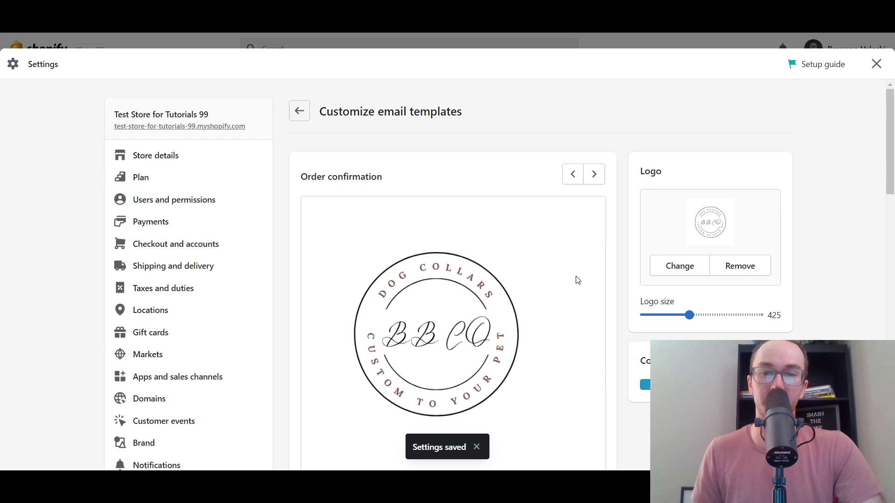
scroll(583, 305, down, 5)
scroll(508, 306, up, 5)
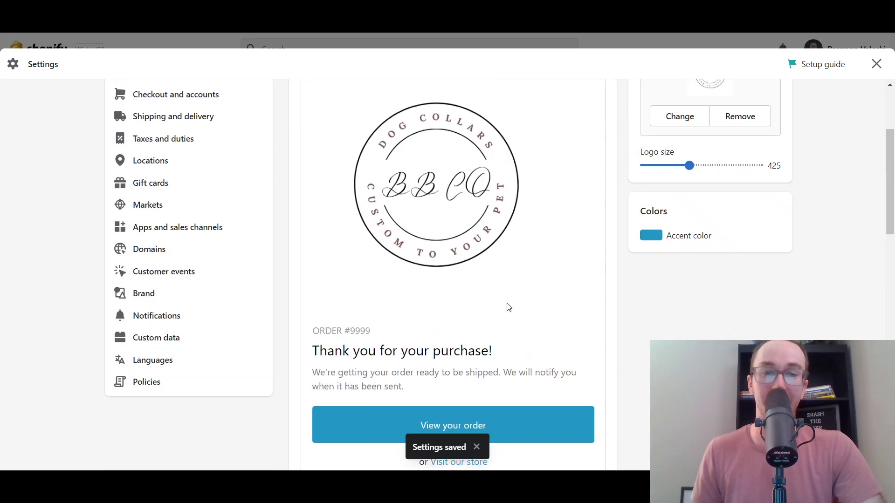
scroll(556, 286, down, 1)
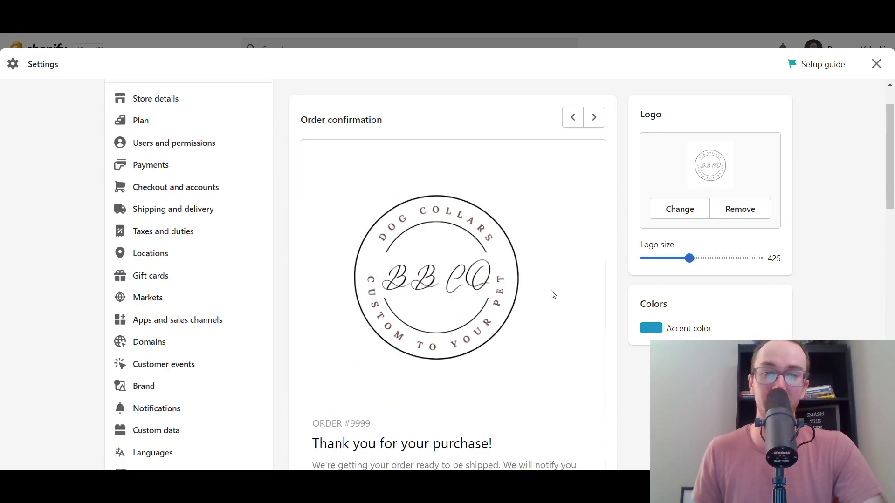
scroll(552, 294, up, 1)
scroll(474, 266, down, 3)
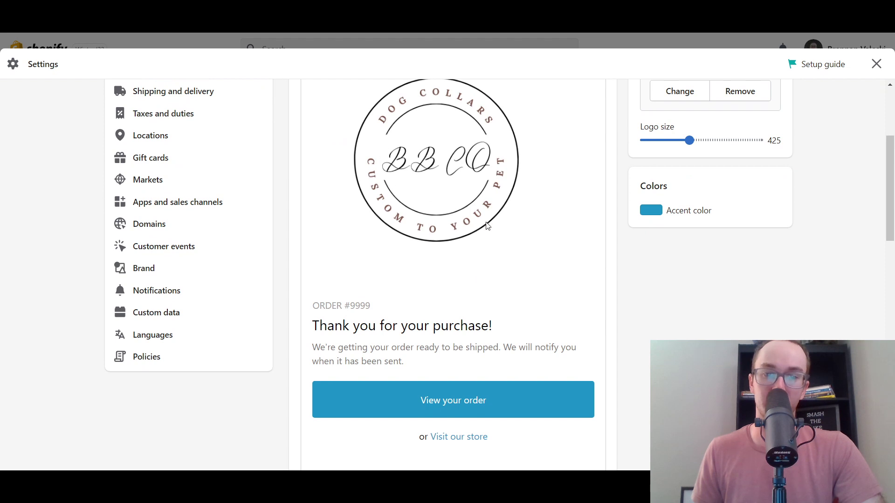
scroll(683, 285, up, 1)
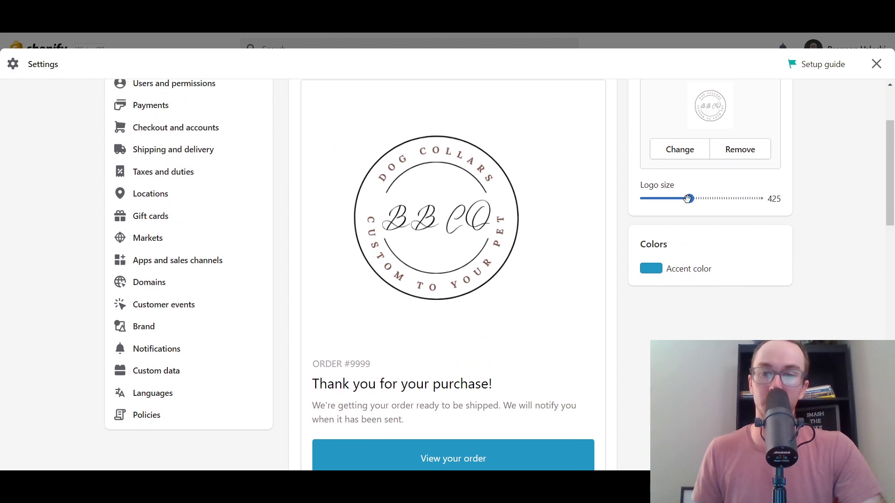
drag(687, 198, 653, 199)
click(867, 65)
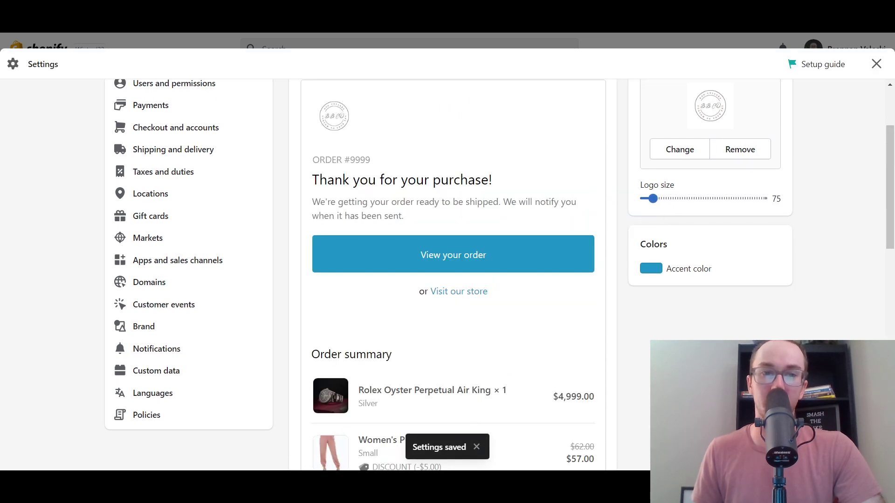
Enlarge the logo to size 158 and save it
scroll(646, 304, up, 1)
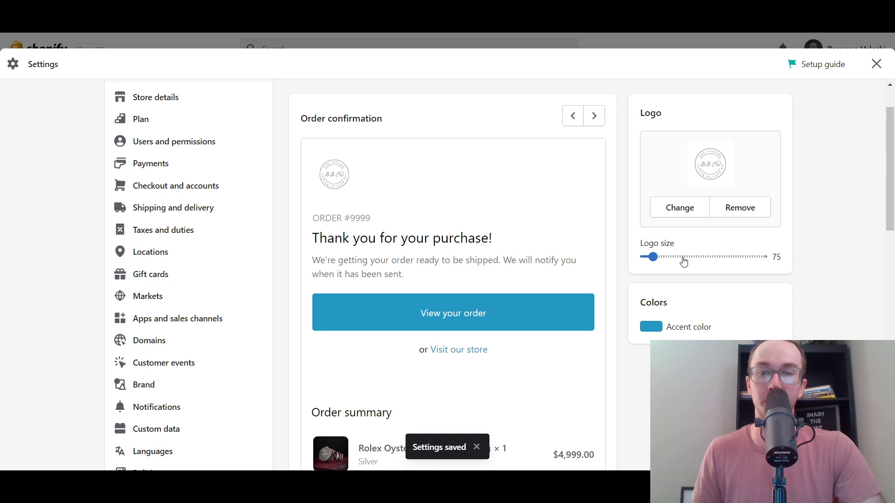
drag(651, 254, 661, 254)
click(867, 65)
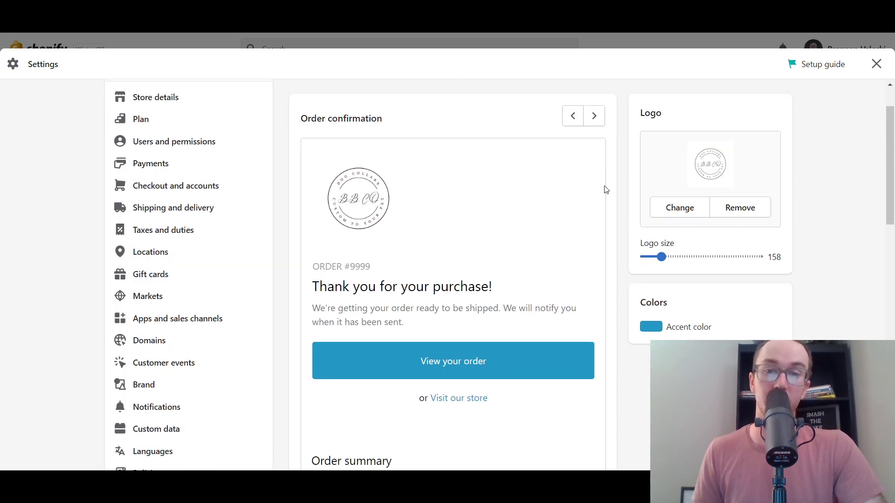
scroll(627, 189, up, 2)
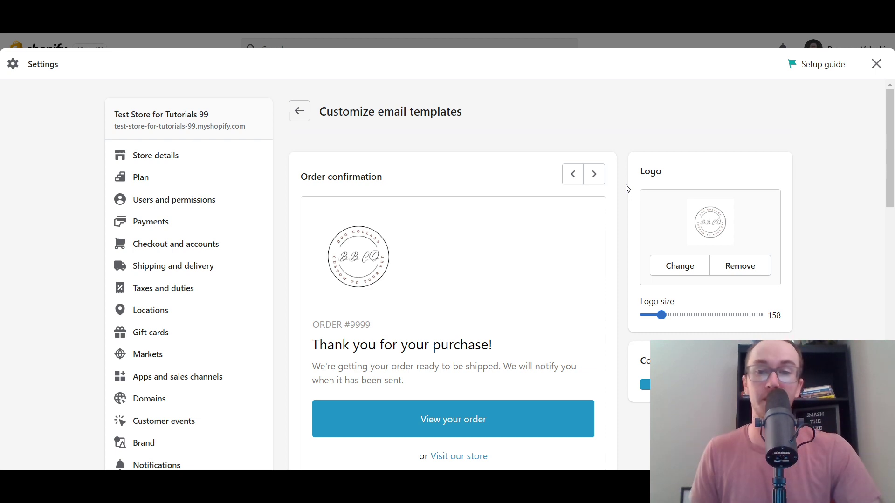
scroll(605, 257, down, 4)
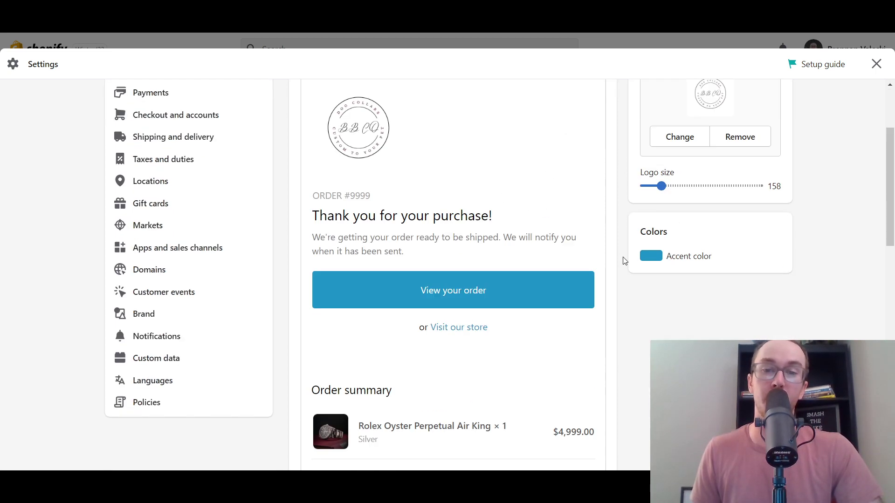
Try a bright green, then a light orange accent color, and save the orange
scroll(626, 275, up, 1)
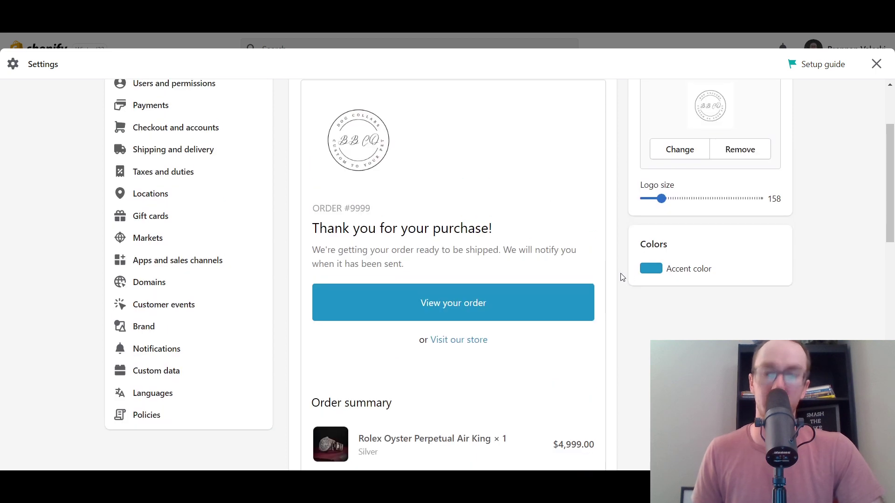
click(651, 269)
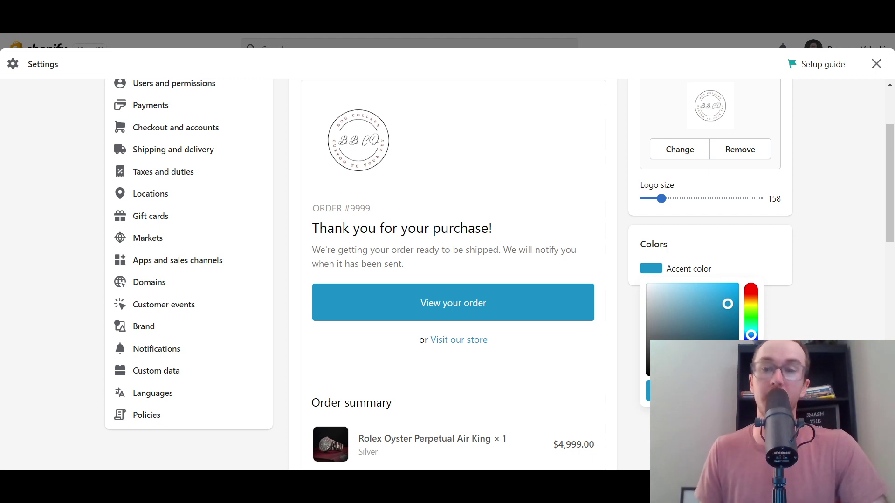
drag(751, 336, 752, 330)
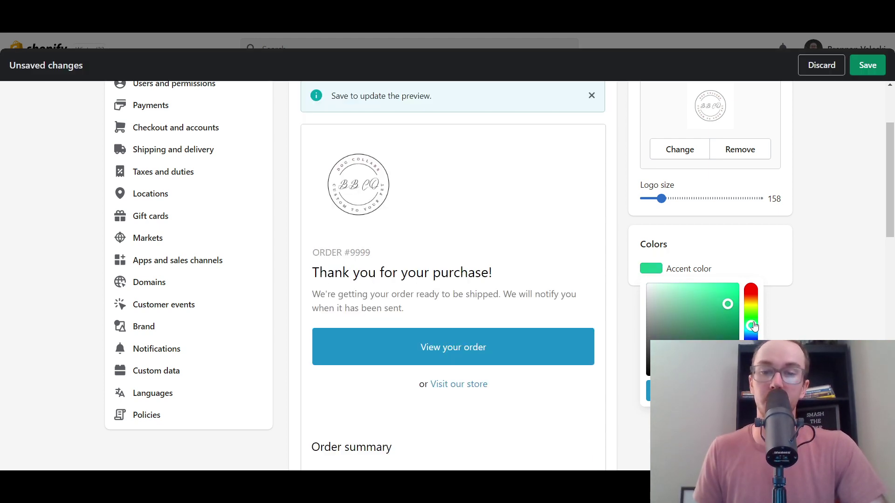
drag(727, 303, 723, 292)
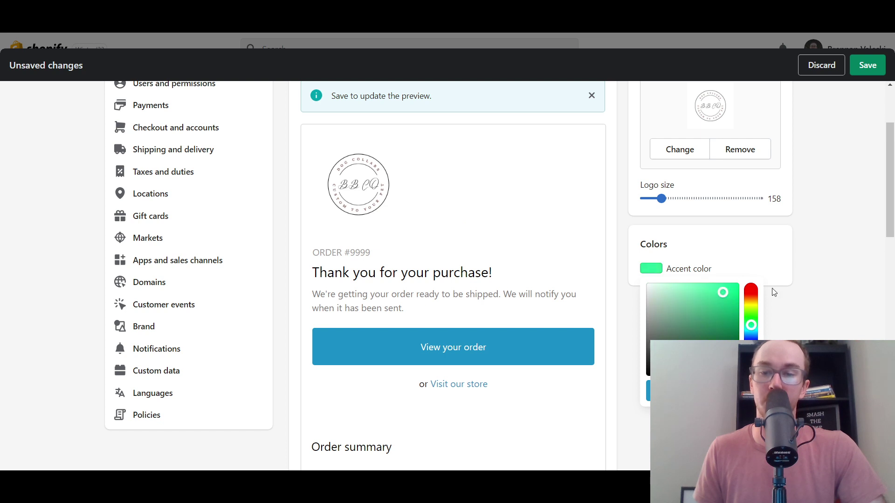
click(825, 280)
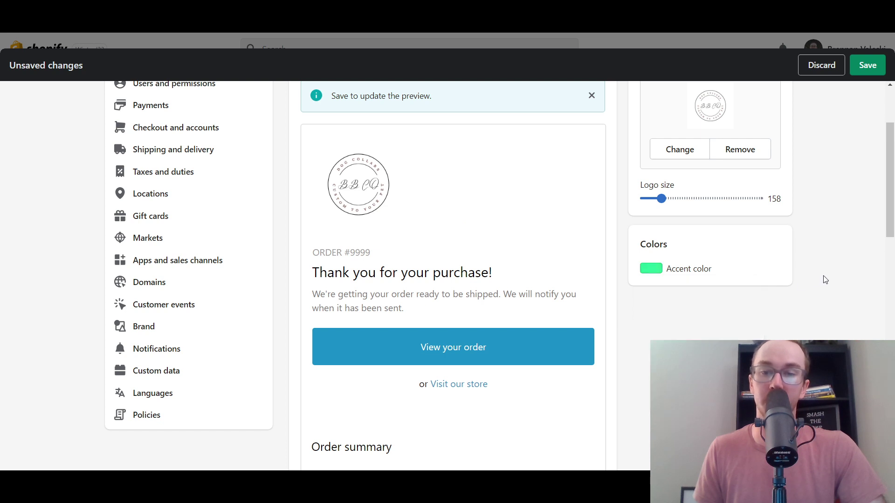
click(651, 270)
mouse_move(751, 335)
mouse_down()
mouse_move(751, 355)
mouse_move(758, 300)
mouse_move(731, 309)
mouse_move(716, 286)
mouse_move(694, 288)
mouse_up()
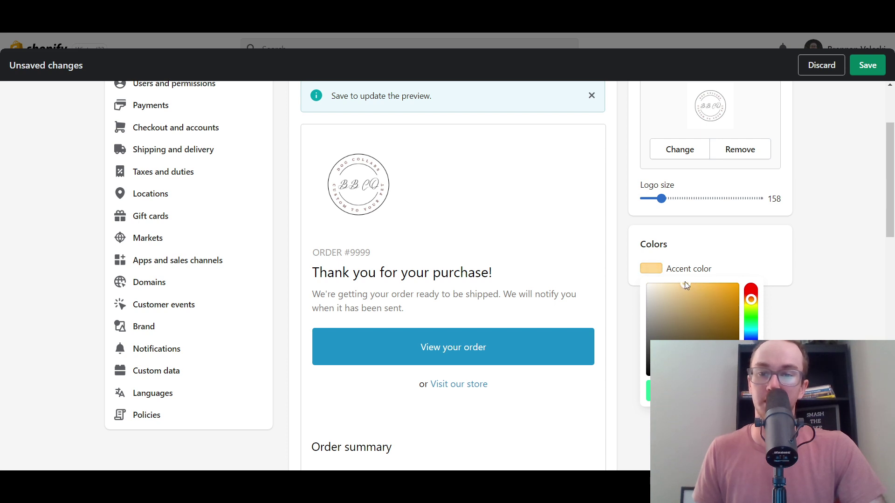
click(865, 68)
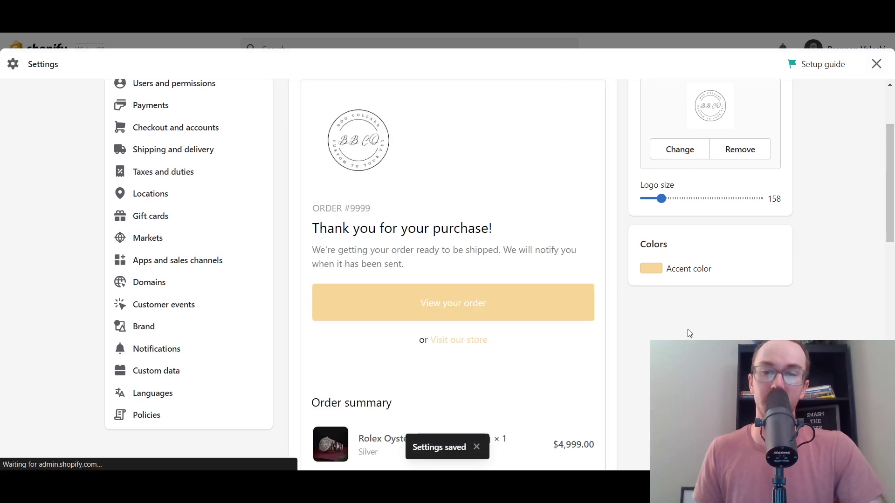
Adjust the accent hue through blue and purple to dark maroon, then save
click(660, 272)
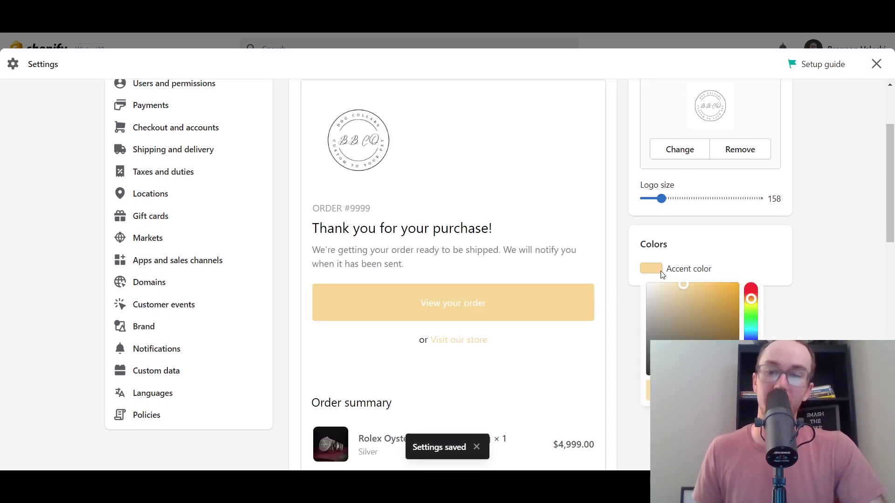
drag(753, 329, 750, 340)
click(708, 317)
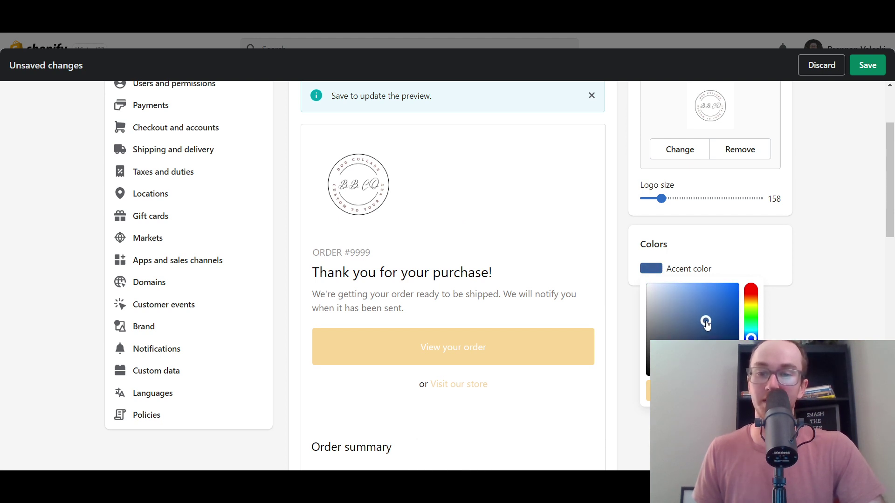
drag(703, 321, 690, 319)
drag(757, 337, 751, 362)
click(697, 327)
drag(703, 327, 746, 333)
click(750, 291)
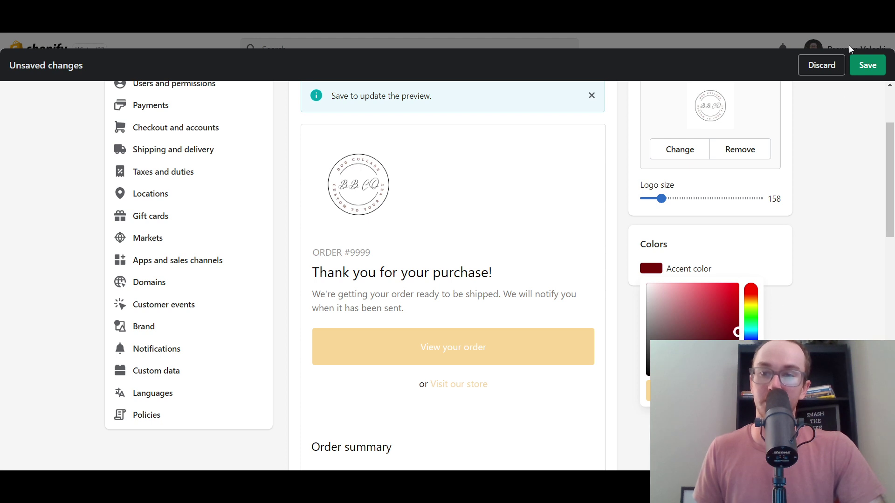
click(867, 64)
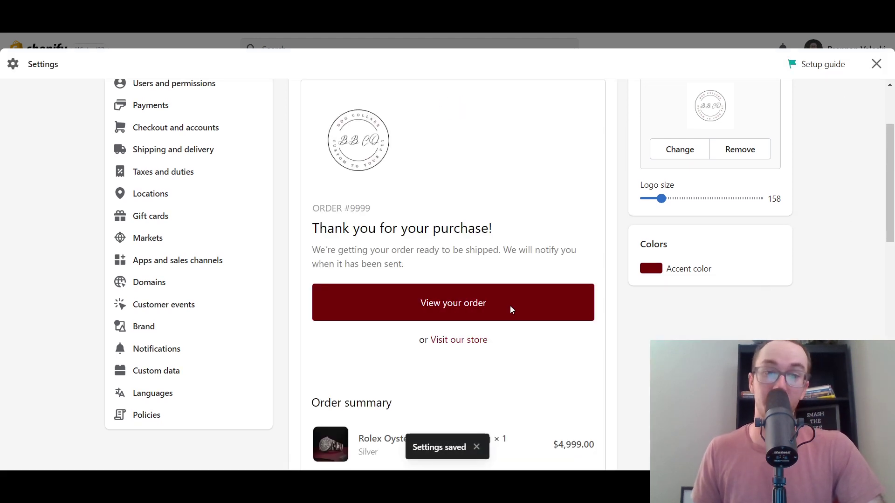
scroll(511, 310, up, 1)
scroll(419, 335, up, 2)
scroll(653, 334, down, 3)
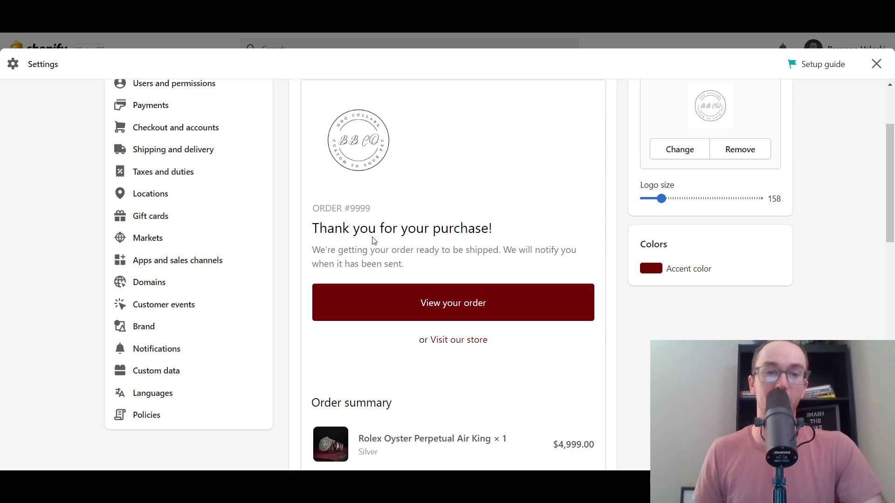
scroll(429, 289, up, 3)
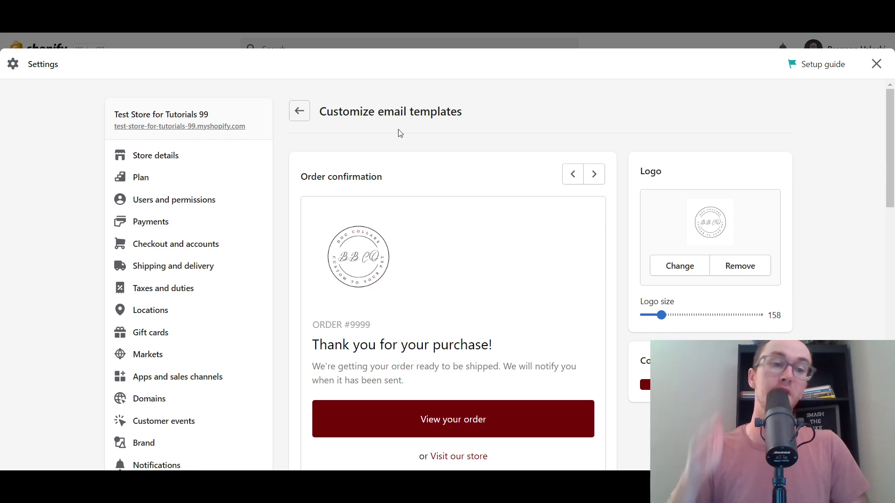
Leave settings and browse Marketing Campaigns, Automations and the Abandoned checkout emails report
click(875, 64)
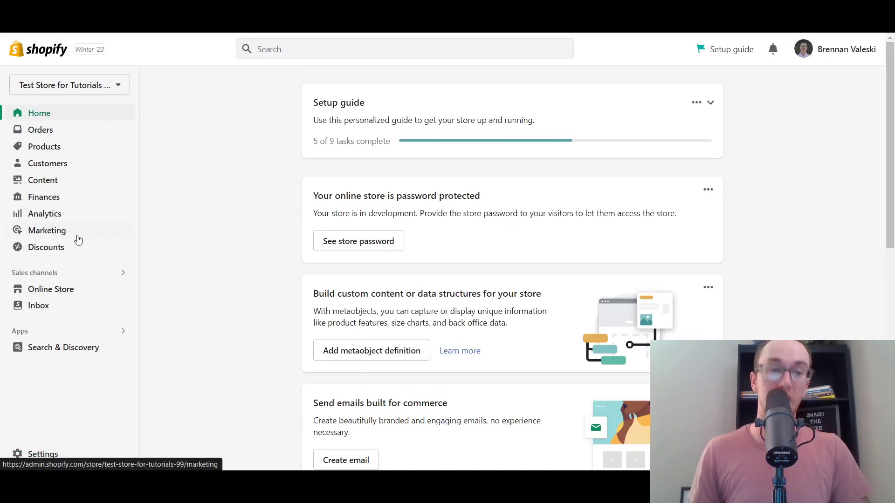
click(77, 238)
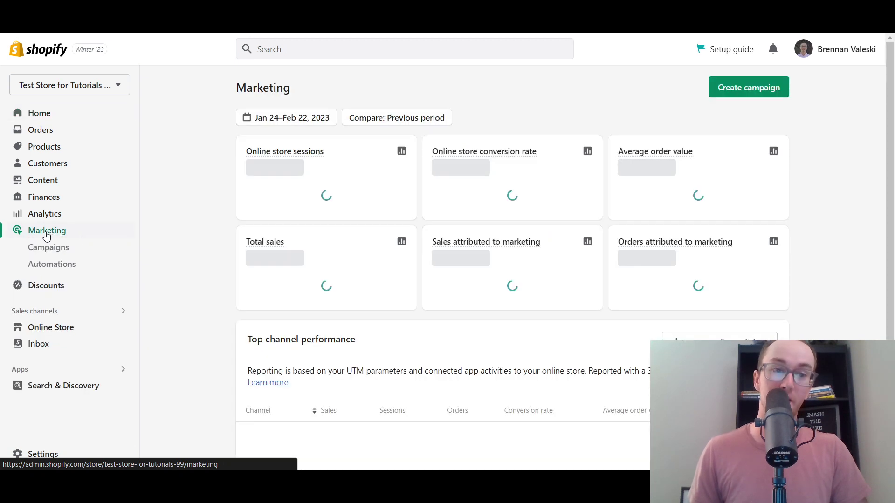
scroll(164, 245, down, 3)
click(99, 251)
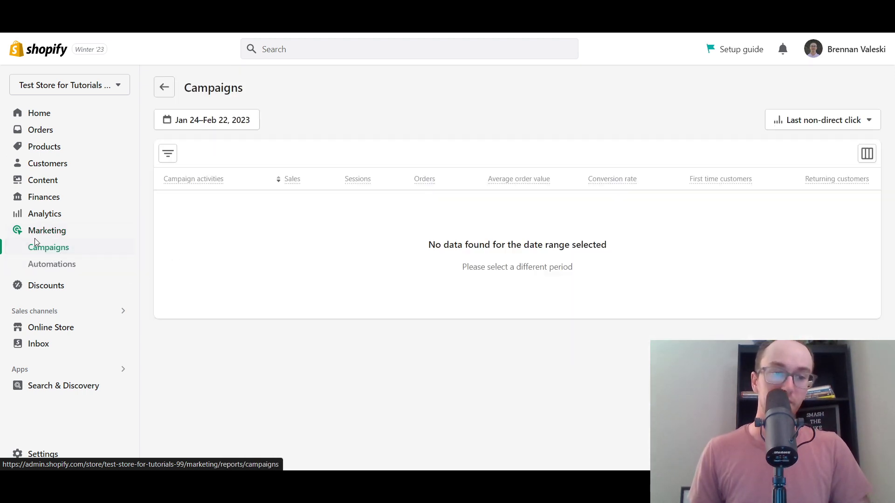
click(42, 267)
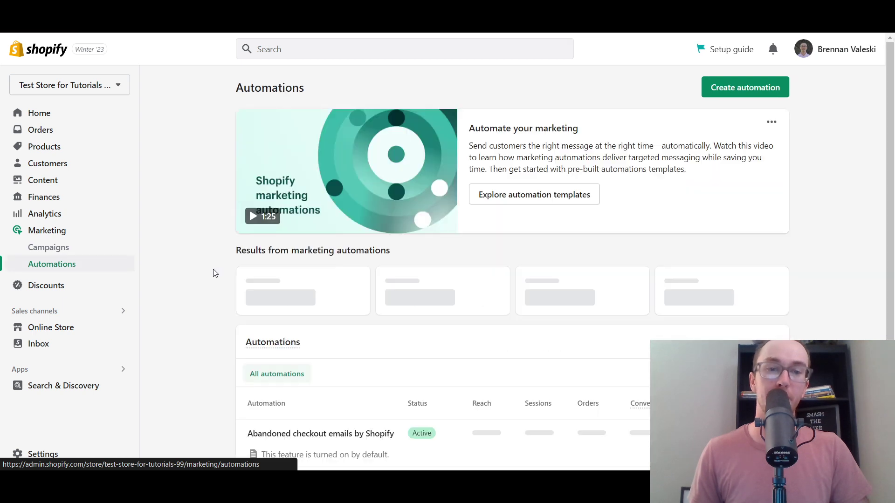
scroll(215, 366, down, 3)
scroll(215, 366, down, 5)
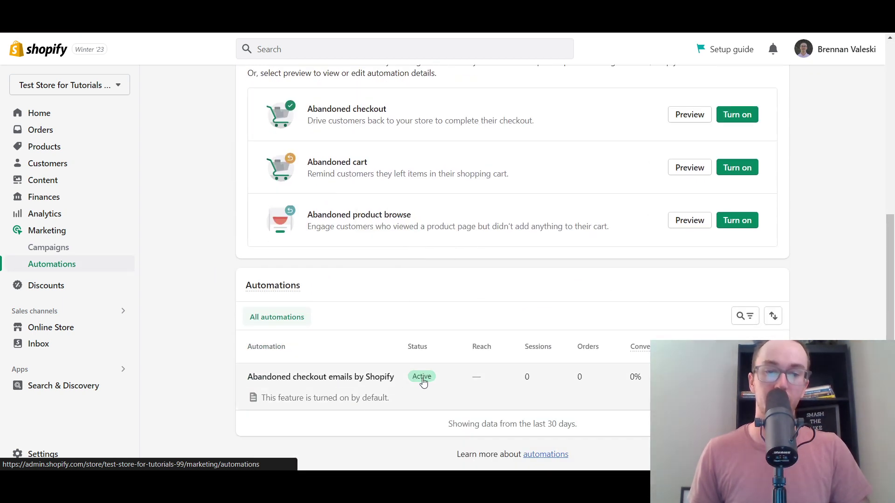
click(373, 383)
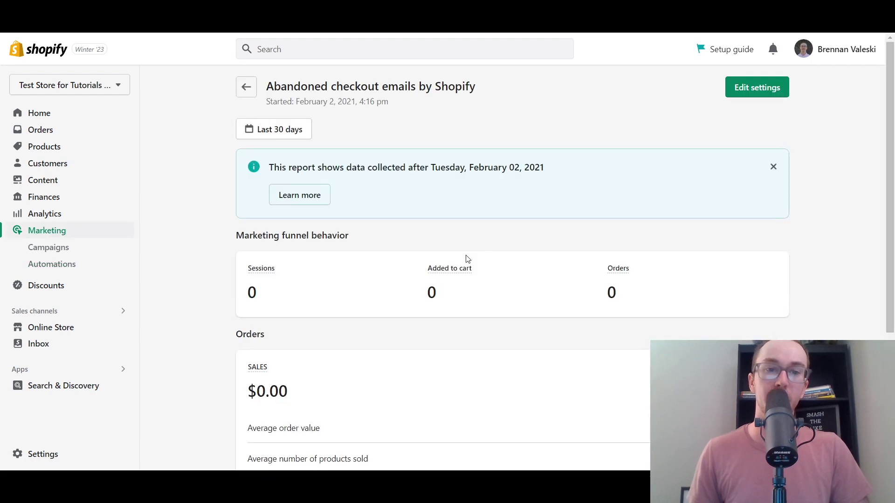
scroll(356, 334, down, 4)
scroll(356, 333, up, 4)
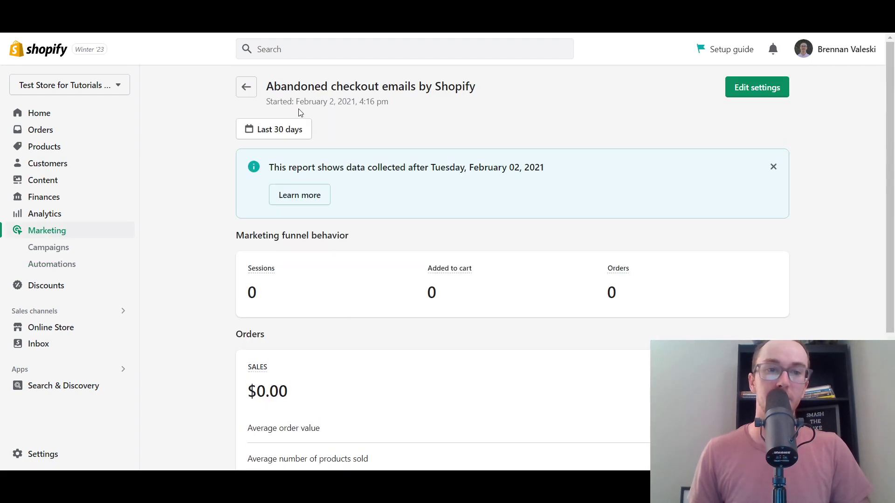
Return to the Marketing overview and start creating a new campaign
click(246, 87)
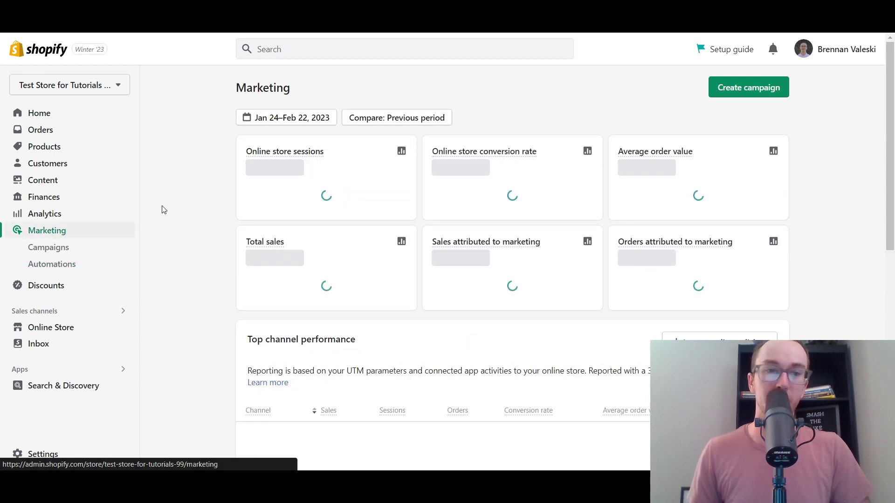
click(50, 231)
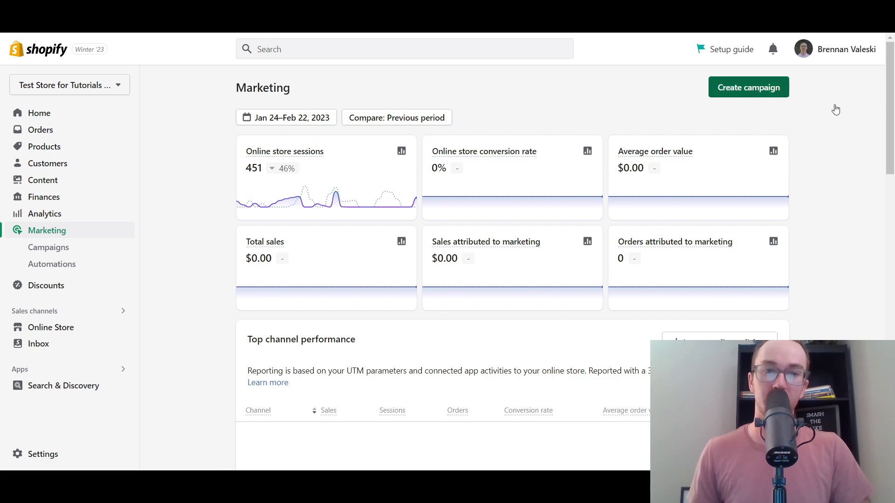
click(738, 91)
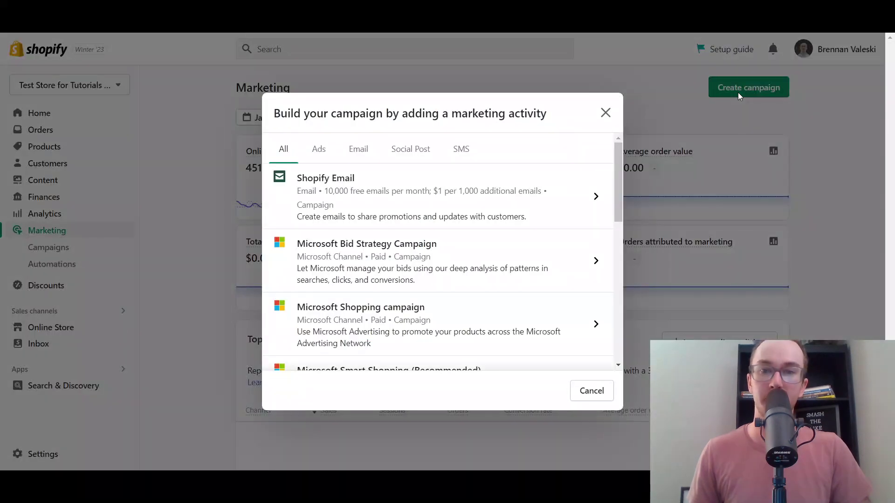
Choose Shopify Email and scroll the starting points down to the 'test' previous email
click(339, 189)
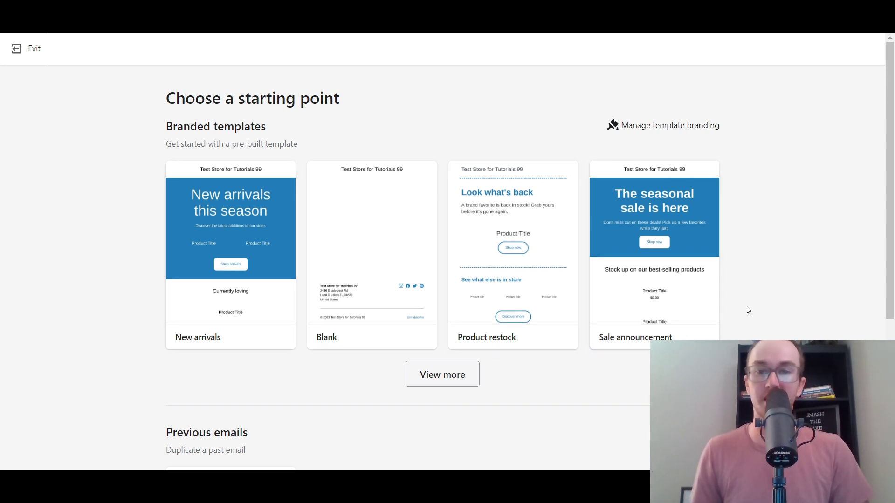
scroll(748, 310, down, 4)
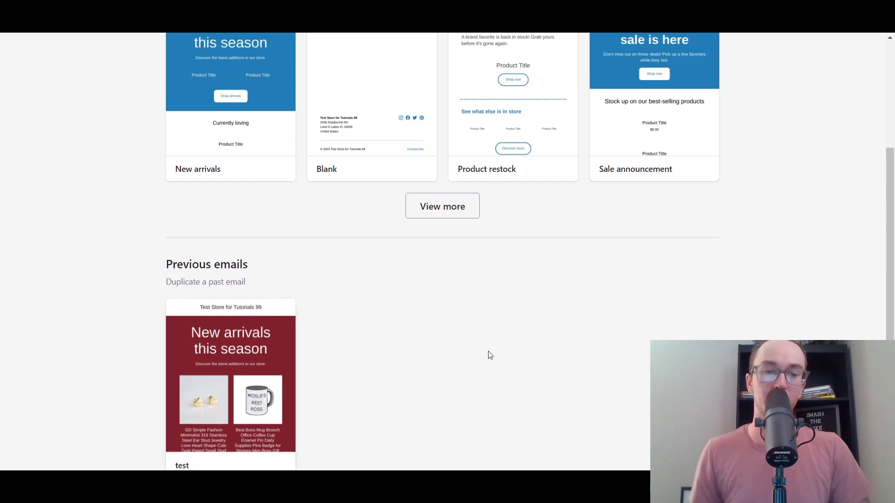
scroll(466, 355, down, 1)
scroll(388, 356, up, 5)
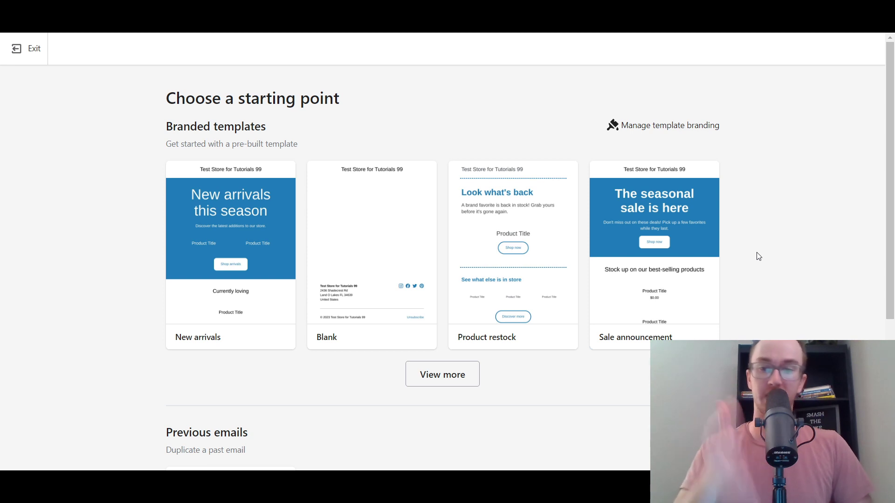
scroll(512, 355, down, 5)
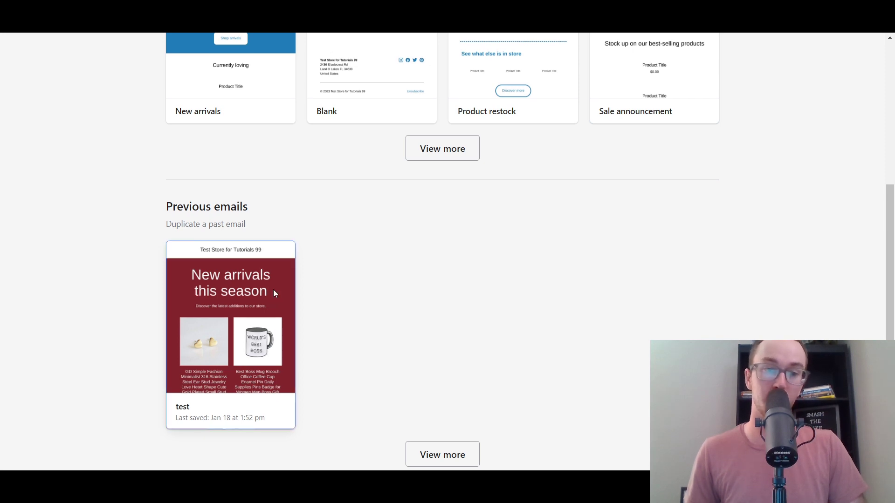
Preview the saved 'test' email, scroll through it, and close it to the Email overview
click(273, 290)
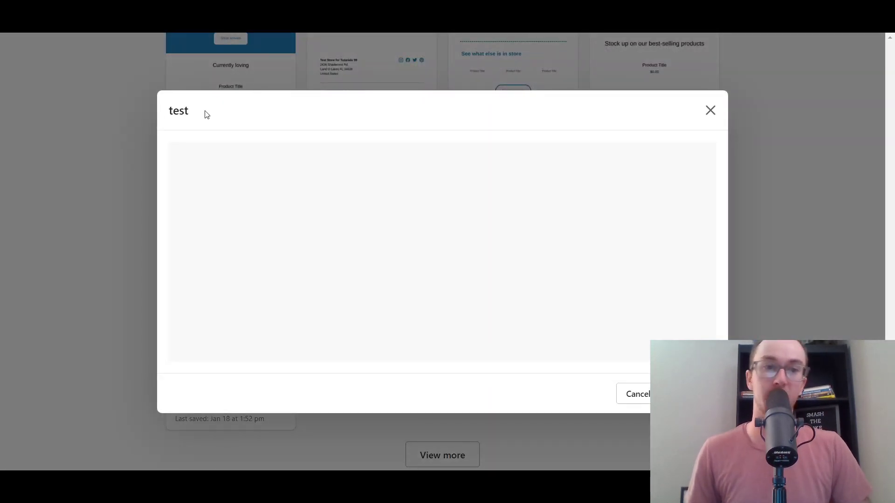
scroll(499, 262, down, 5)
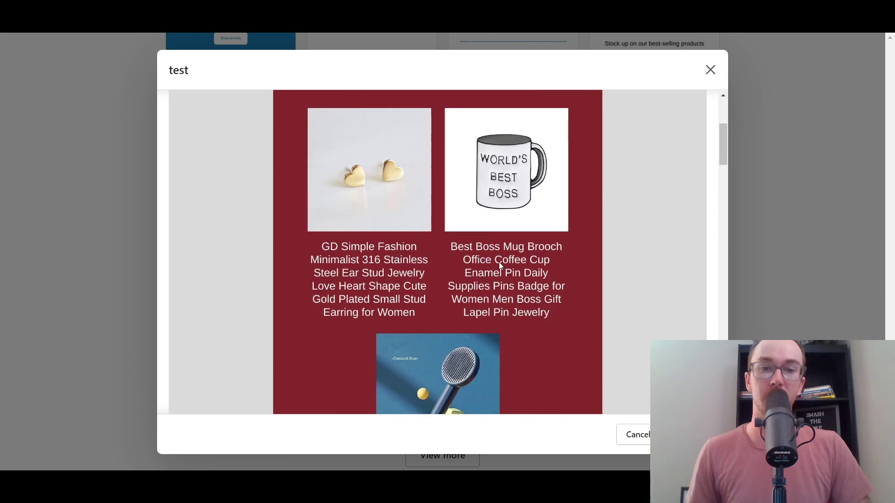
scroll(411, 283, down, 10)
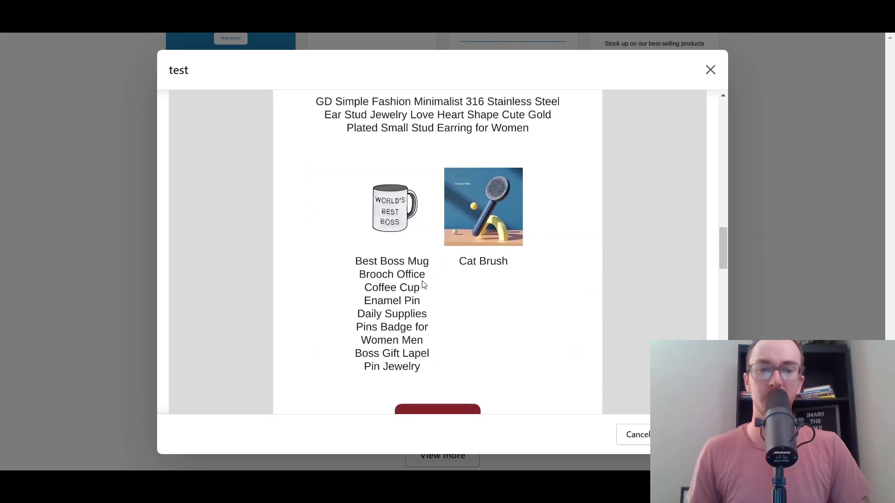
scroll(424, 285, down, 15)
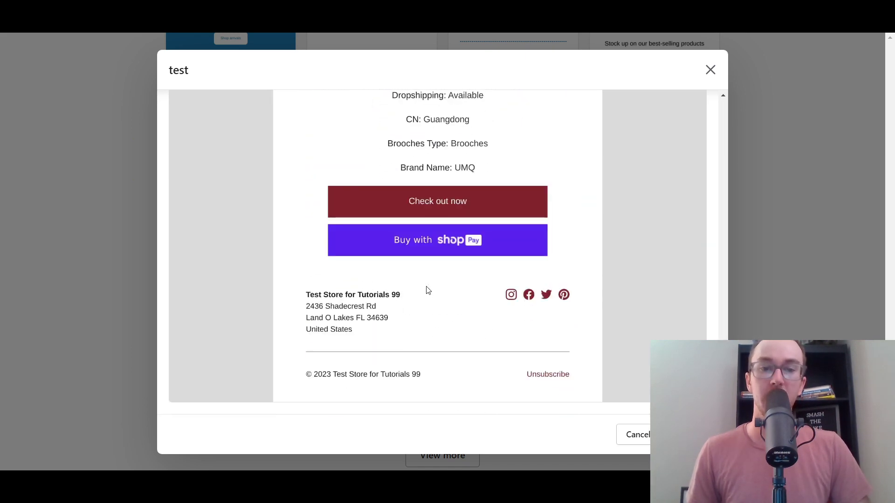
scroll(427, 290, up, 20)
scroll(427, 289, up, 10)
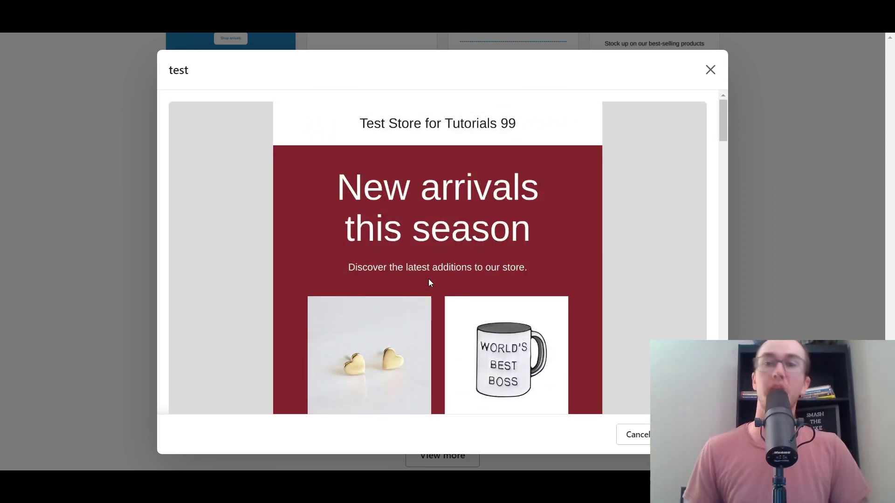
click(711, 72)
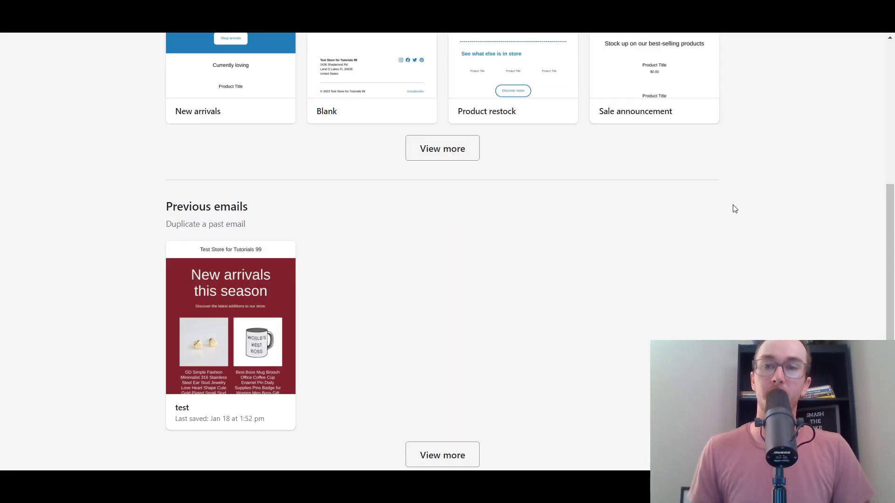
scroll(737, 210, up, 5)
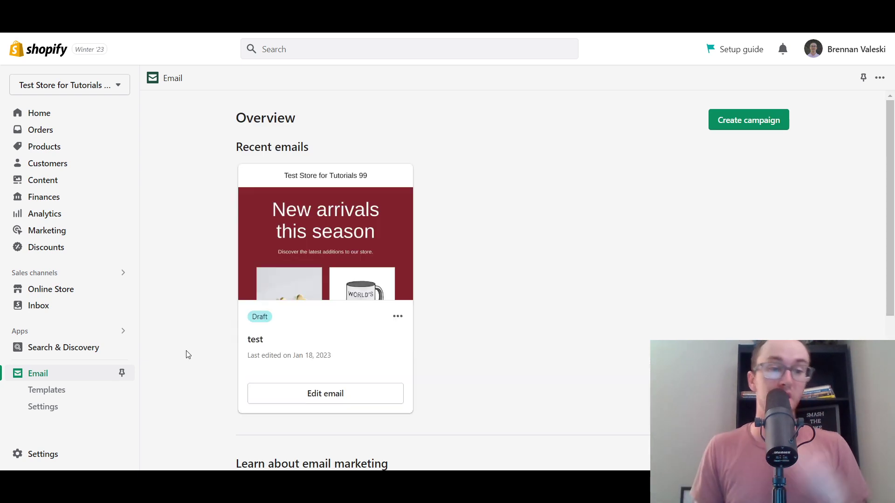
Go to Settings and open the Notifications page
click(42, 454)
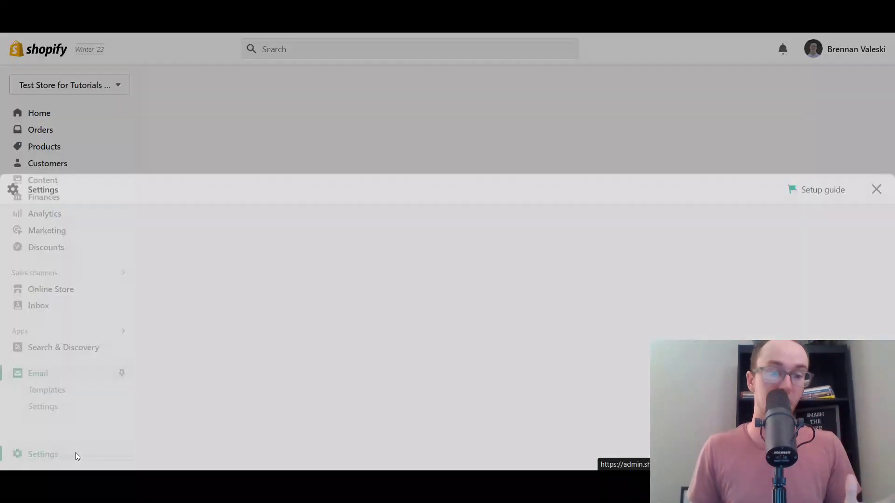
scroll(161, 401, down, 5)
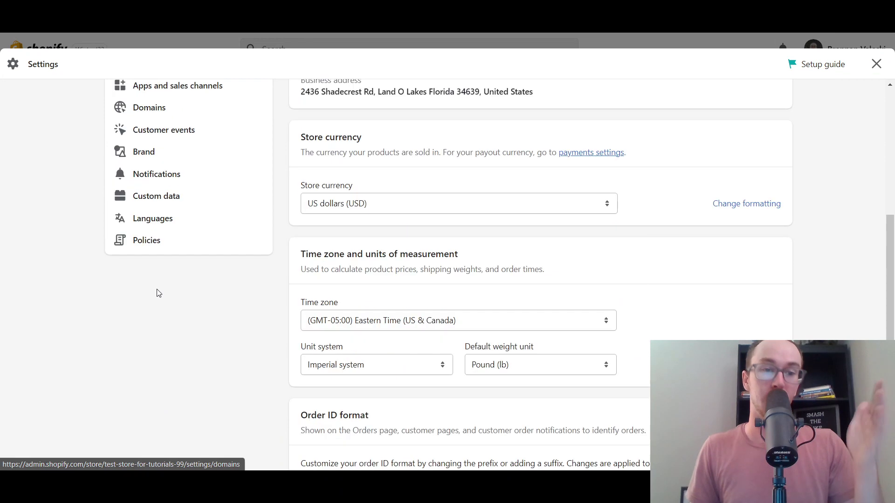
click(172, 179)
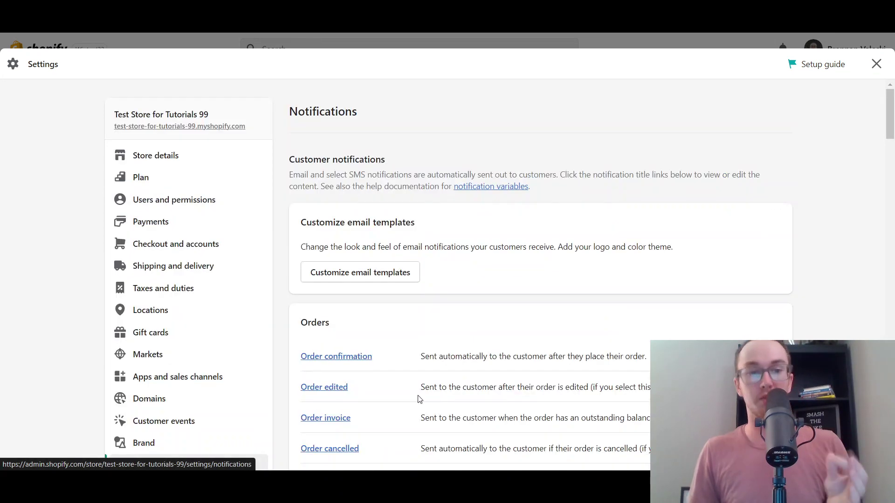
scroll(420, 399, down, 10)
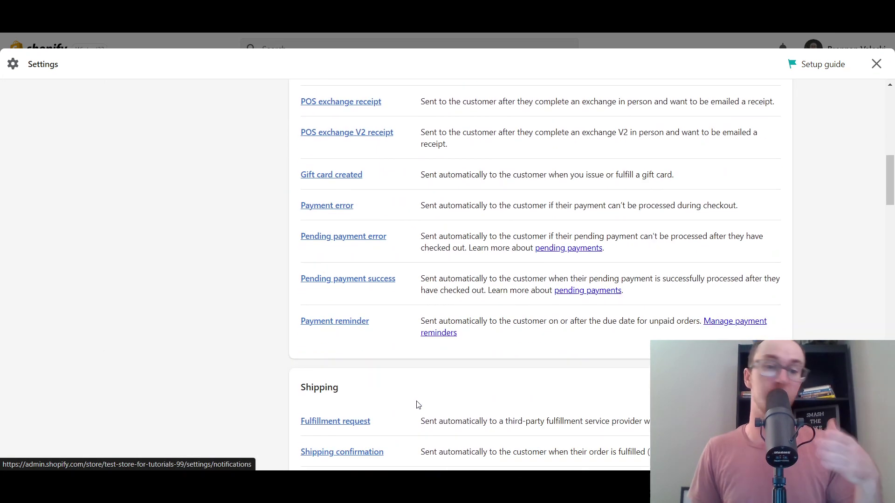
scroll(418, 404, down, 4)
scroll(401, 363, up, 1)
scroll(403, 351, down, 4)
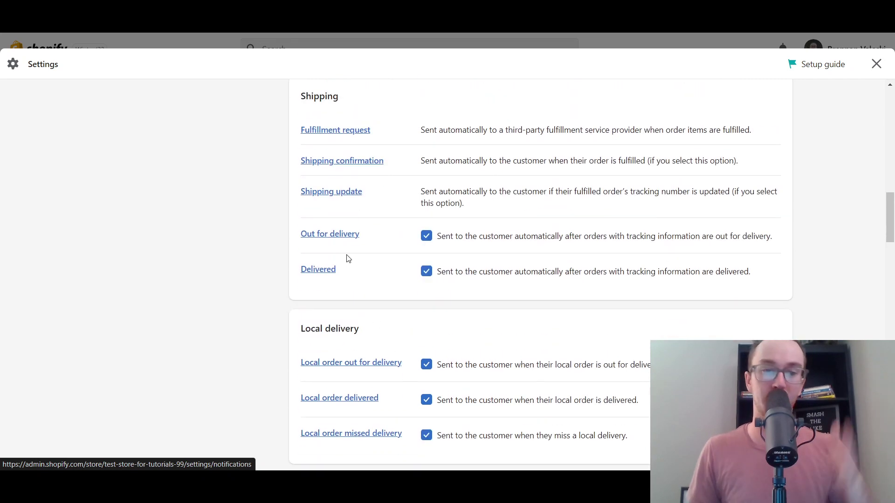
scroll(343, 185, down, 10)
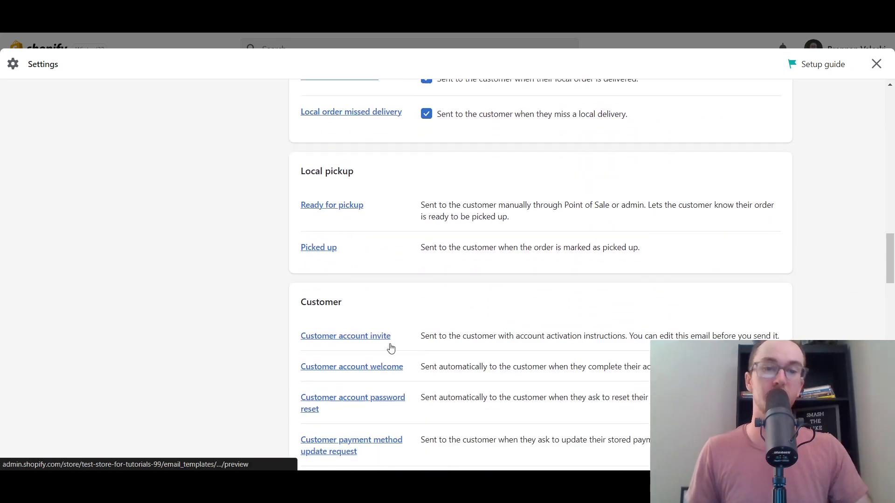
scroll(392, 347, up, 20)
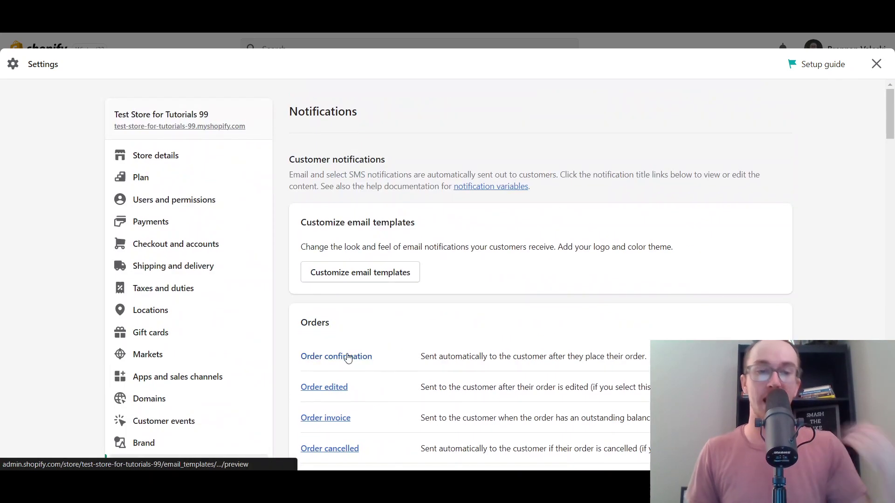
Open Customize email templates and check the BB CO logo at size 158
click(370, 283)
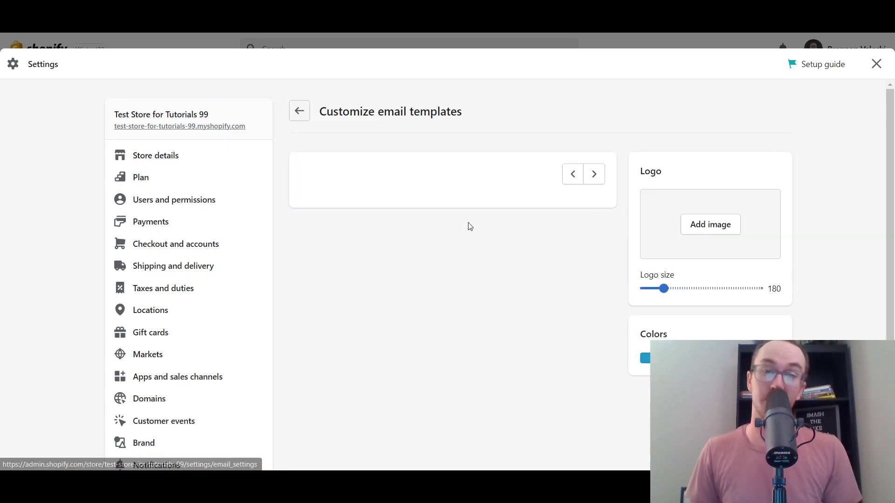
scroll(619, 266, down, 4)
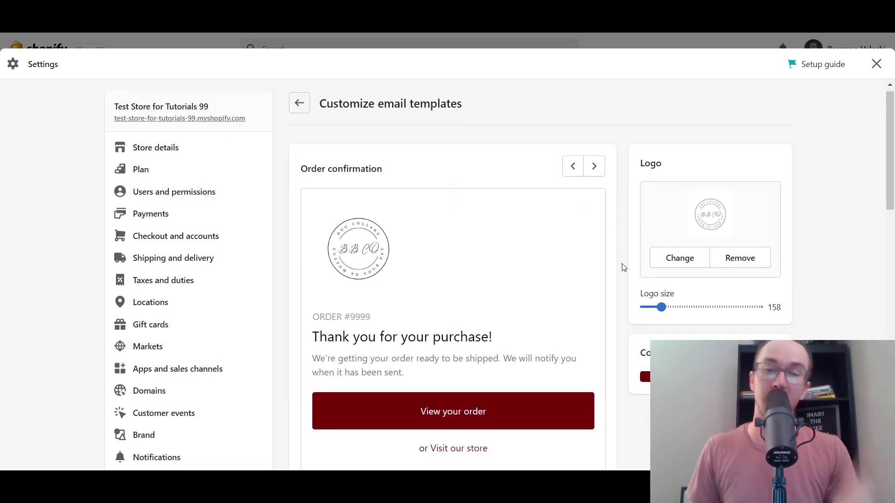
scroll(624, 269, down, 2)
scroll(623, 277, up, 6)
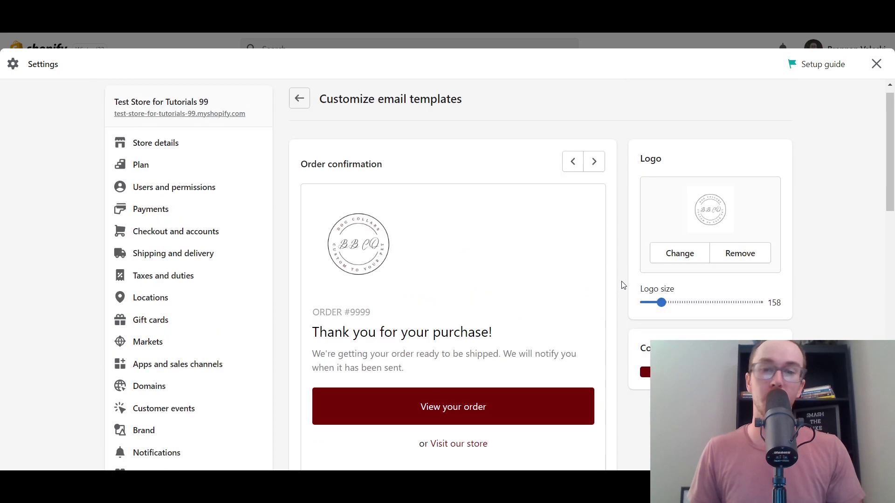